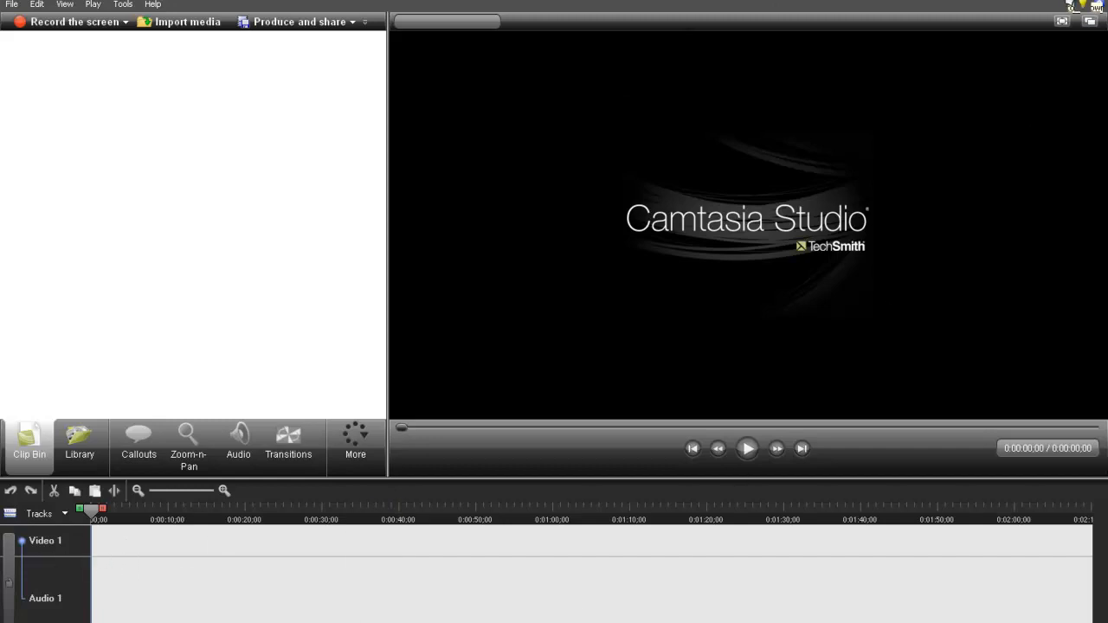
- Add the Day Night video from the desktop's Backups folder to the start of the Video 1 track and close the folder
{"action": "left_click", "coordinate": [1080, 1]}
{"action": "left_click_drag", "start_coordinate": [395, 1], "coordinate": [491, 205]}
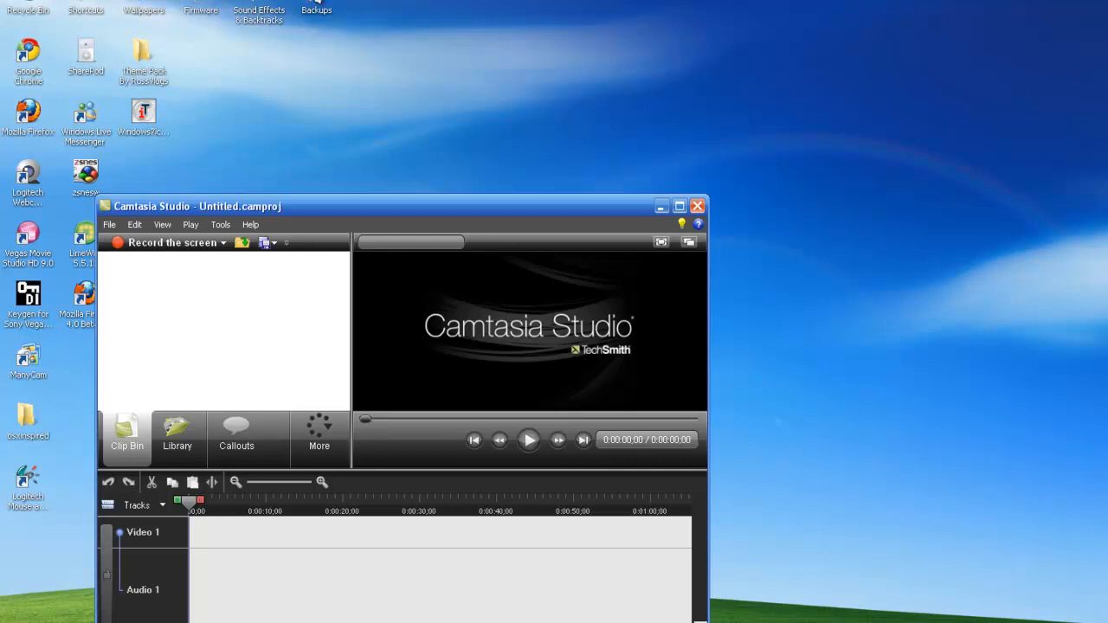
{"action": "double_click", "coordinate": [317, 5]}
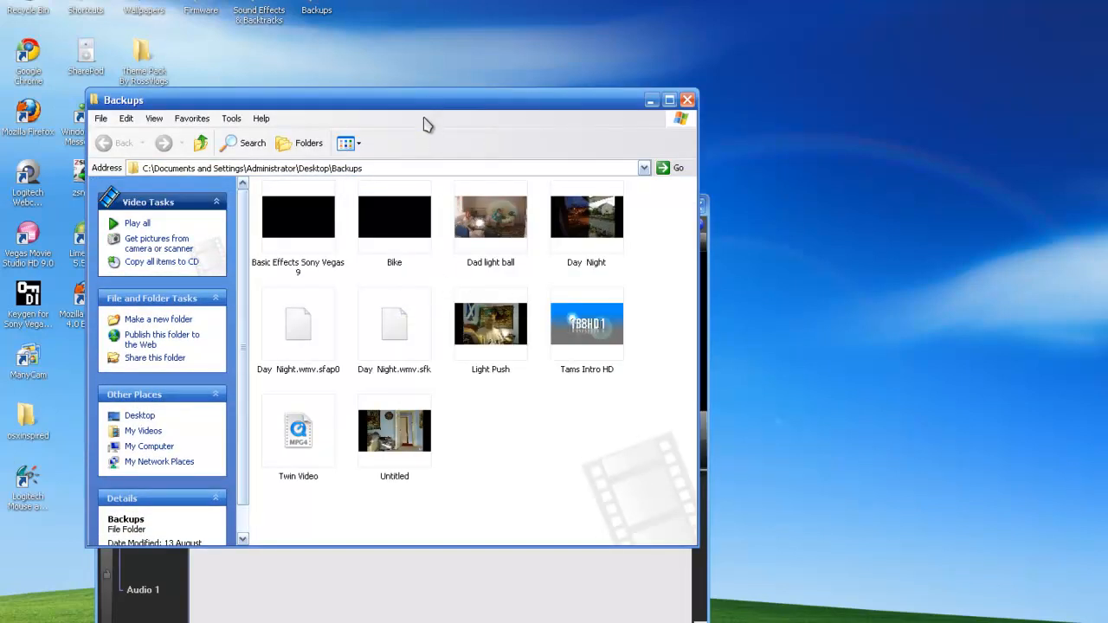
{"action": "left_click_drag", "start_coordinate": [435, 109], "coordinate": [171, 66]}
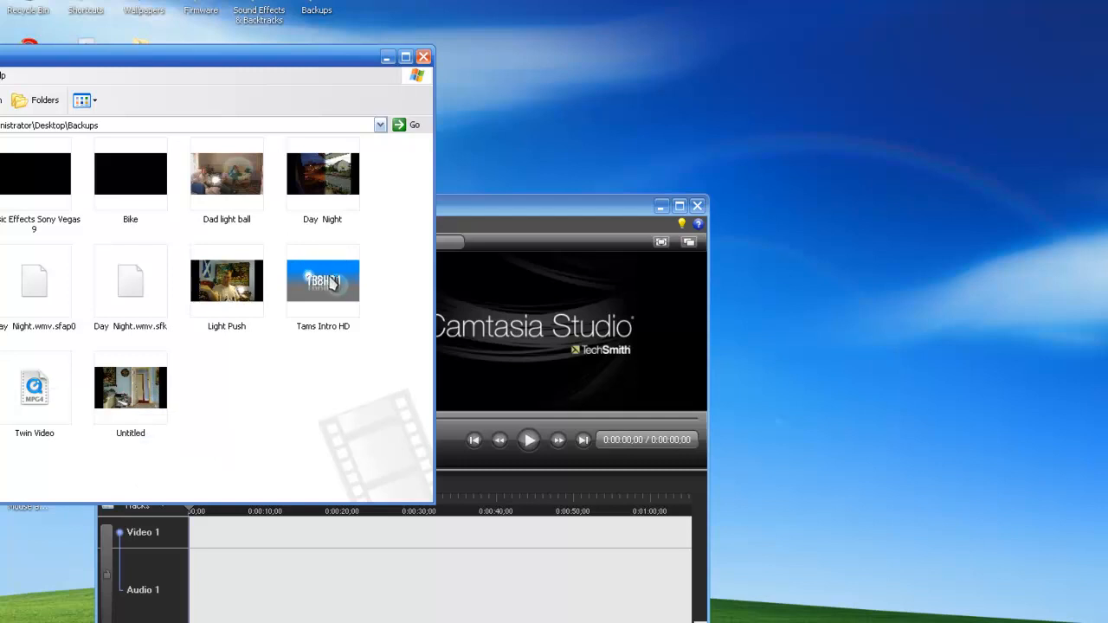
{"action": "left_click_drag", "start_coordinate": [322, 182], "coordinate": [265, 540]}
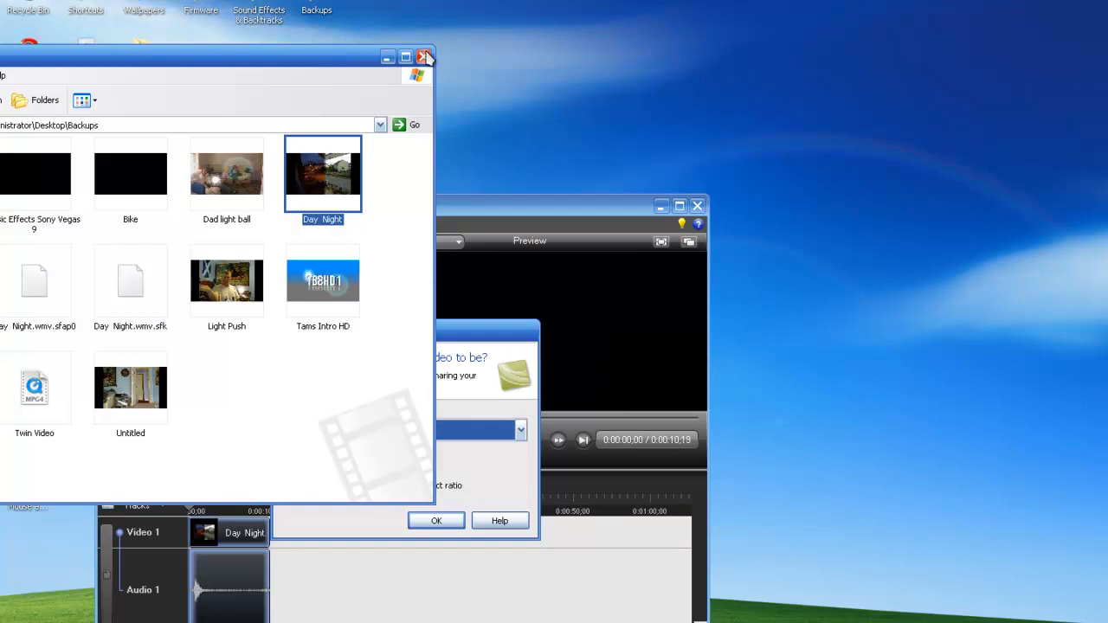
{"action": "left_click", "coordinate": [424, 57]}
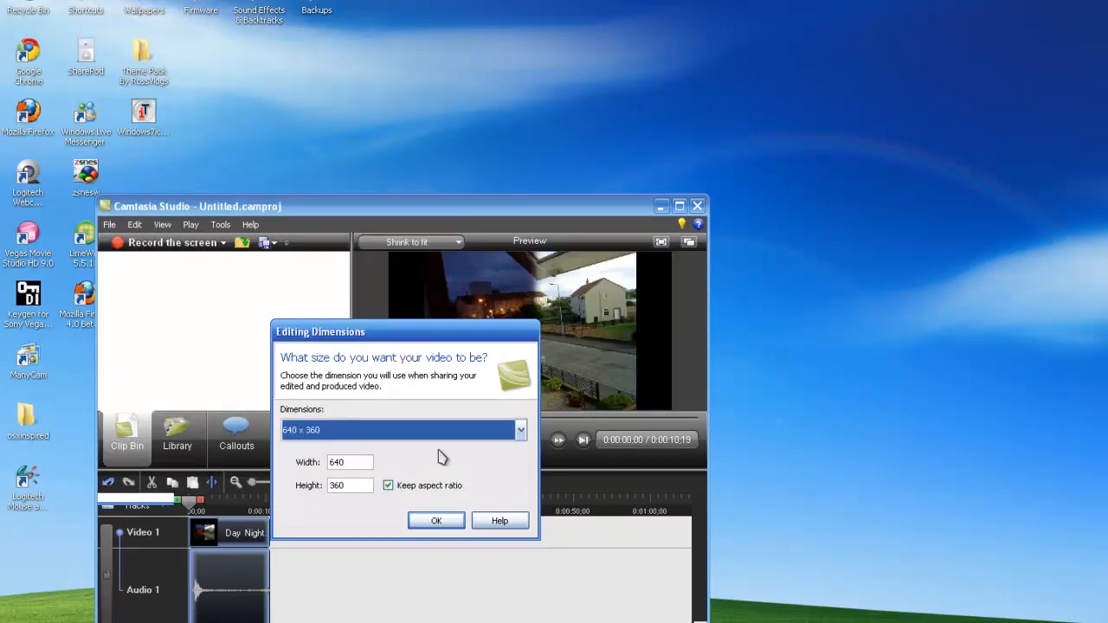
- Set the editing dimensions to the 1280 x 720 Recording Dimensions and maximize the editor window
{"action": "left_click", "coordinate": [435, 439]}
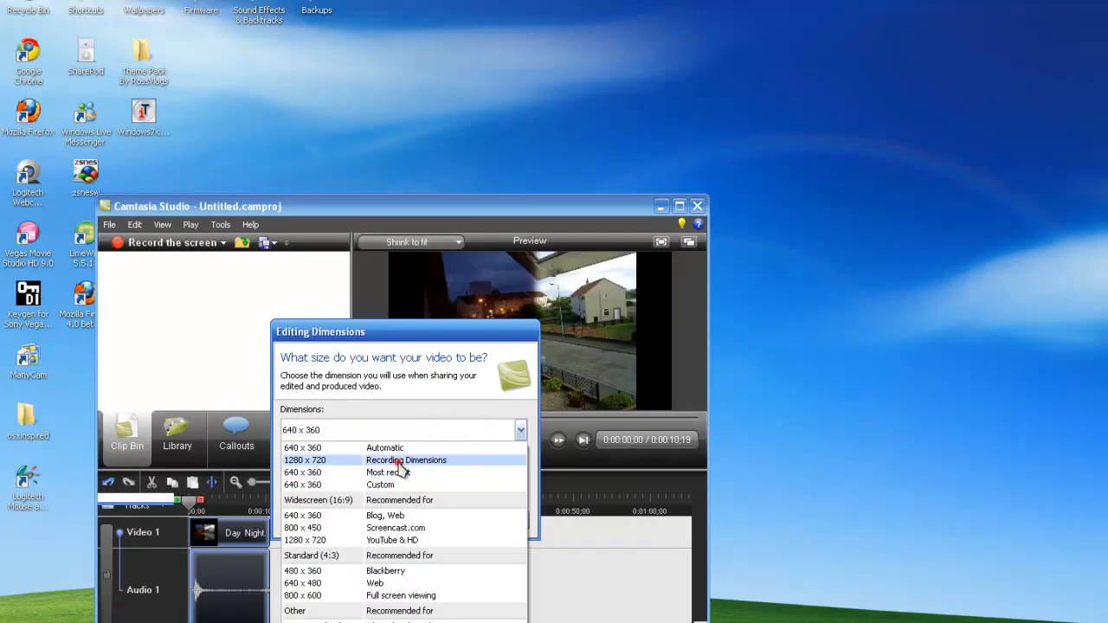
{"action": "left_click", "coordinate": [398, 460]}
{"action": "left_click", "coordinate": [438, 524]}
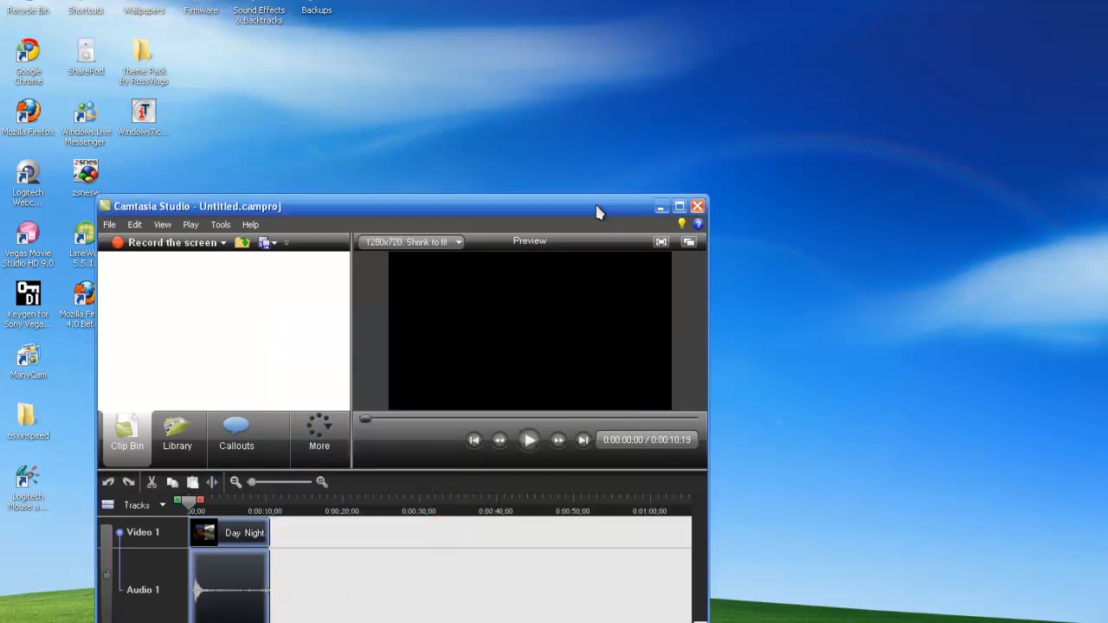
{"action": "left_click_drag", "start_coordinate": [594, 209], "coordinate": [707, 108]}
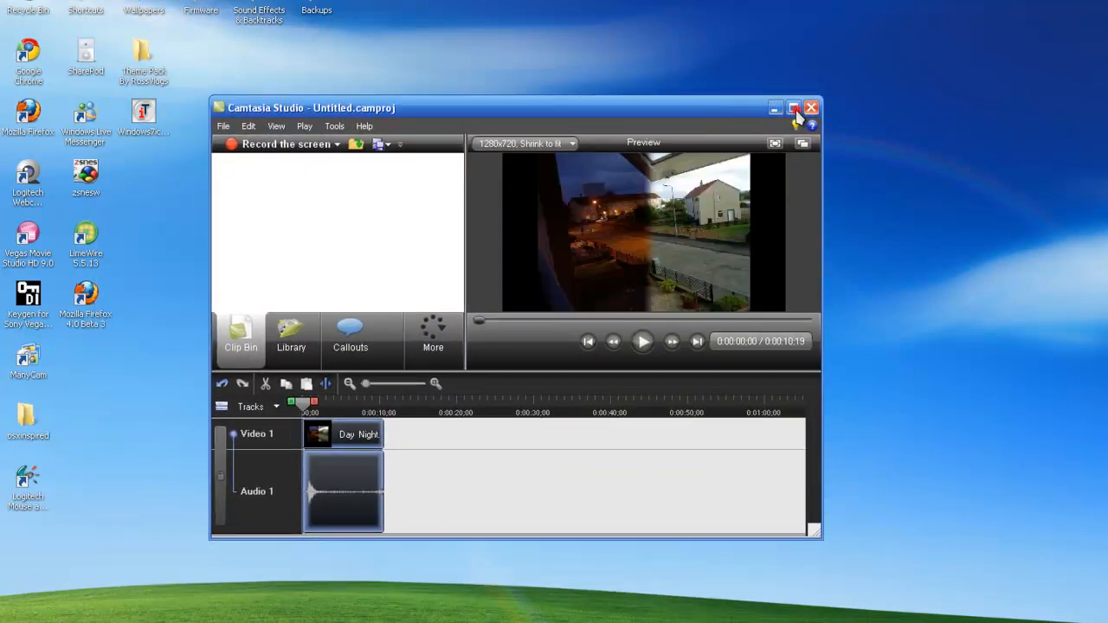
{"action": "left_click", "coordinate": [793, 107]}
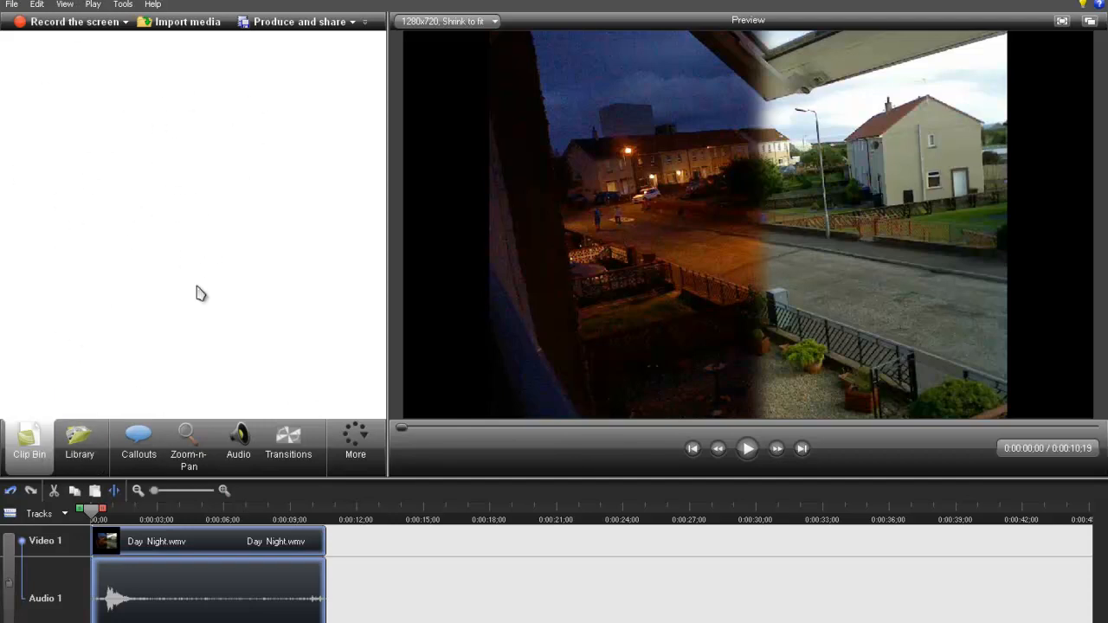
- Look through the Audio, Digital Radius and Fiber Waves folders in the Library
{"action": "left_click", "coordinate": [80, 450]}
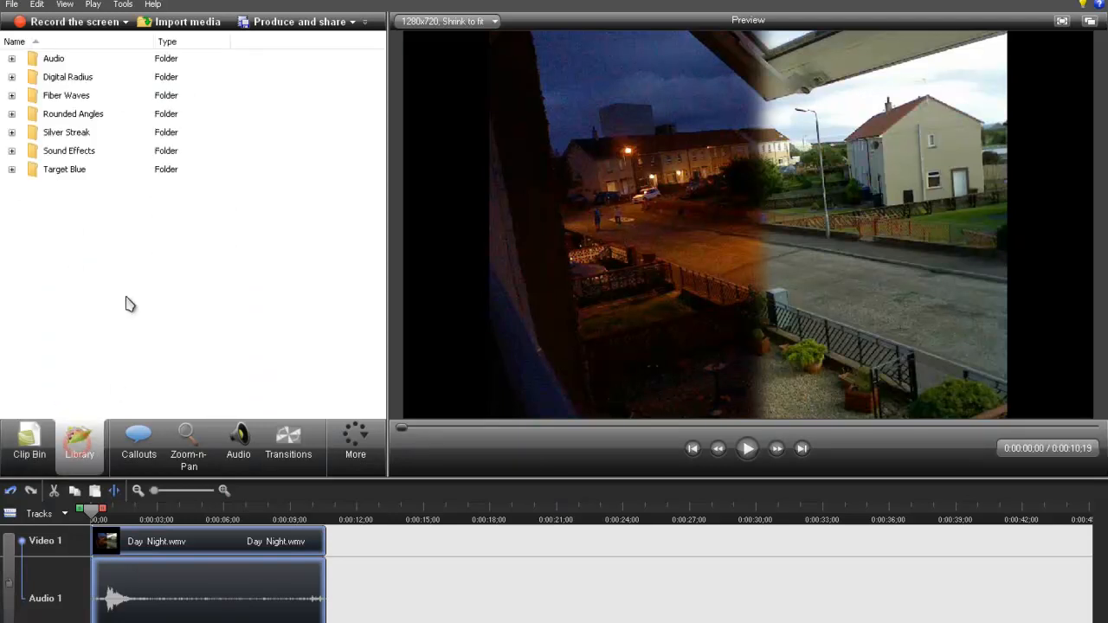
{"action": "left_click", "coordinate": [11, 58]}
{"action": "left_click", "coordinate": [11, 59]}
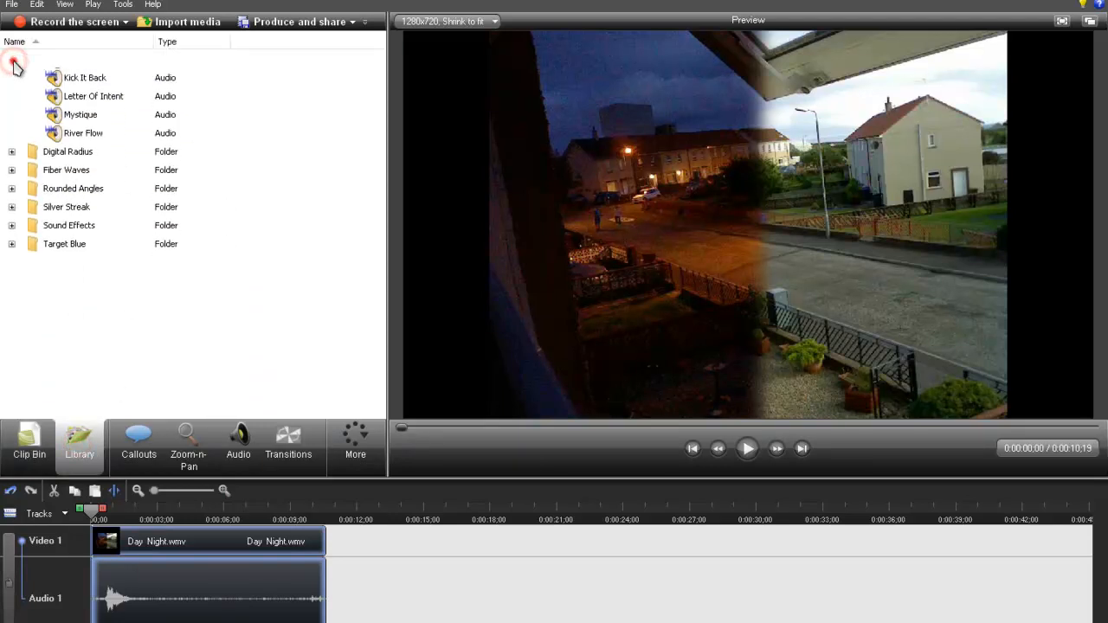
{"action": "left_click", "coordinate": [12, 79]}
{"action": "left_click", "coordinate": [11, 77]}
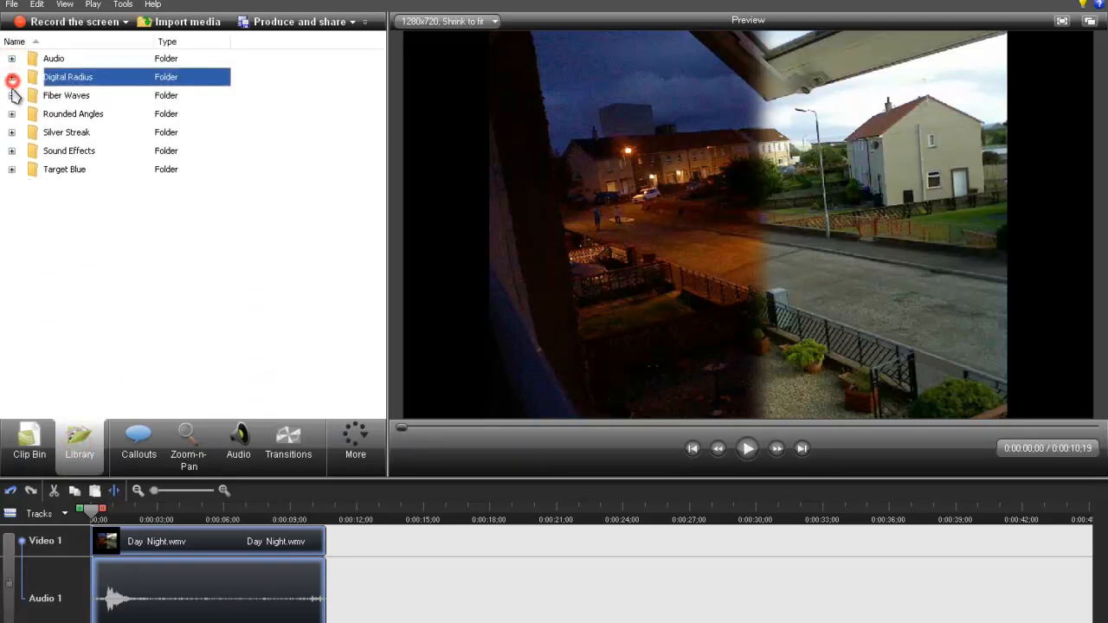
{"action": "left_click", "coordinate": [12, 95]}
{"action": "left_click", "coordinate": [11, 95]}
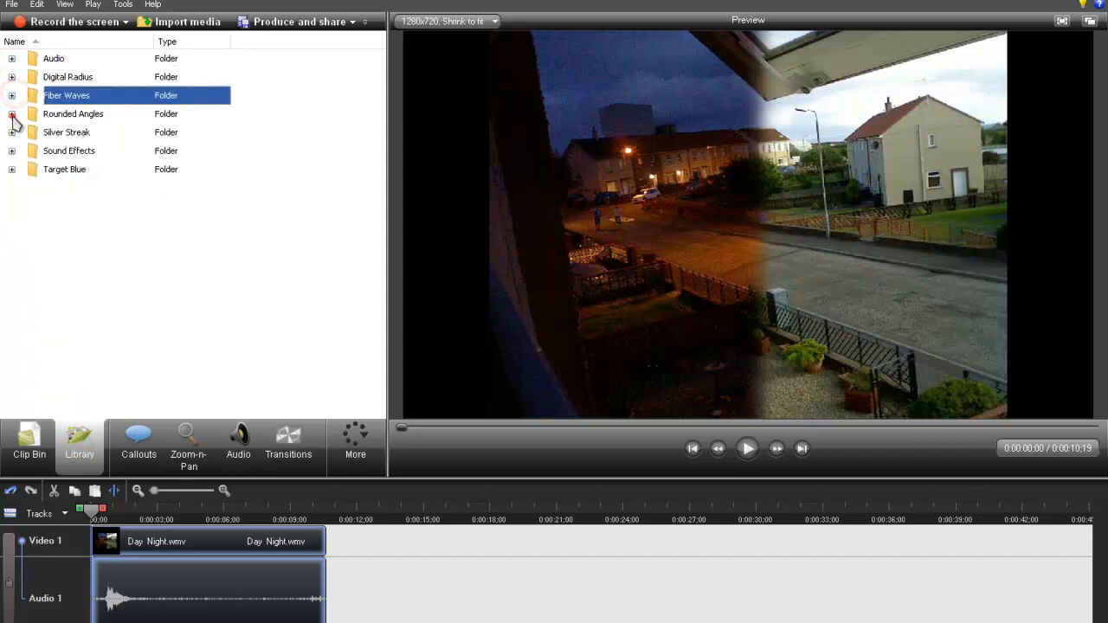
- Insert the Rounded Angles Animation from the Library before the Day Night clip on Video 1 and play the result
{"action": "left_click", "coordinate": [11, 113]}
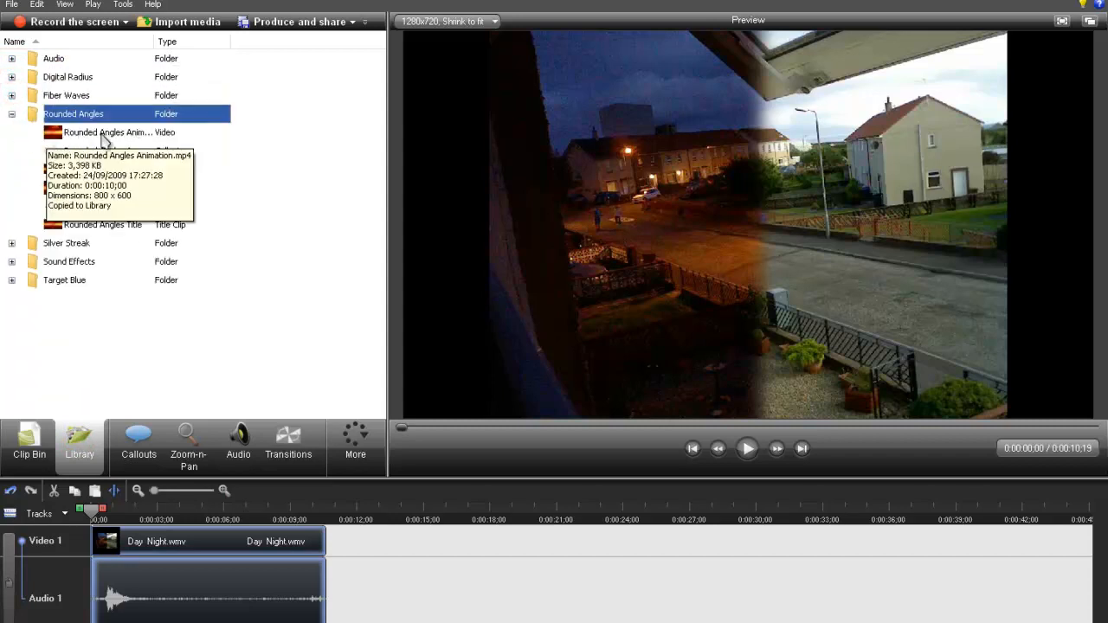
{"action": "left_click", "coordinate": [130, 137]}
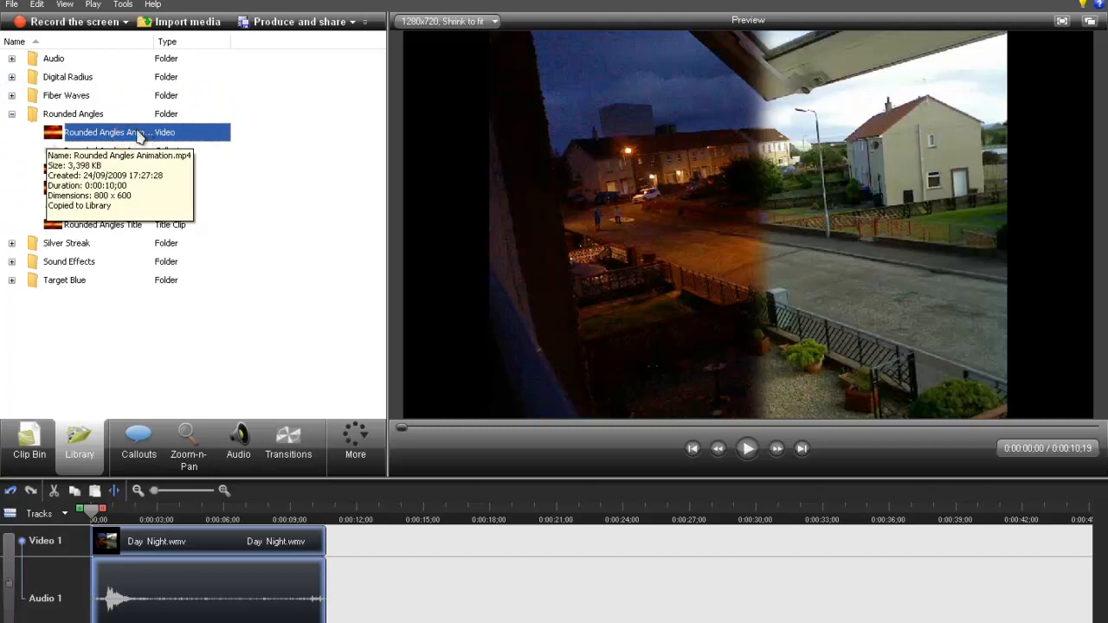
{"action": "left_click_drag", "start_coordinate": [139, 133], "coordinate": [1, 576]}
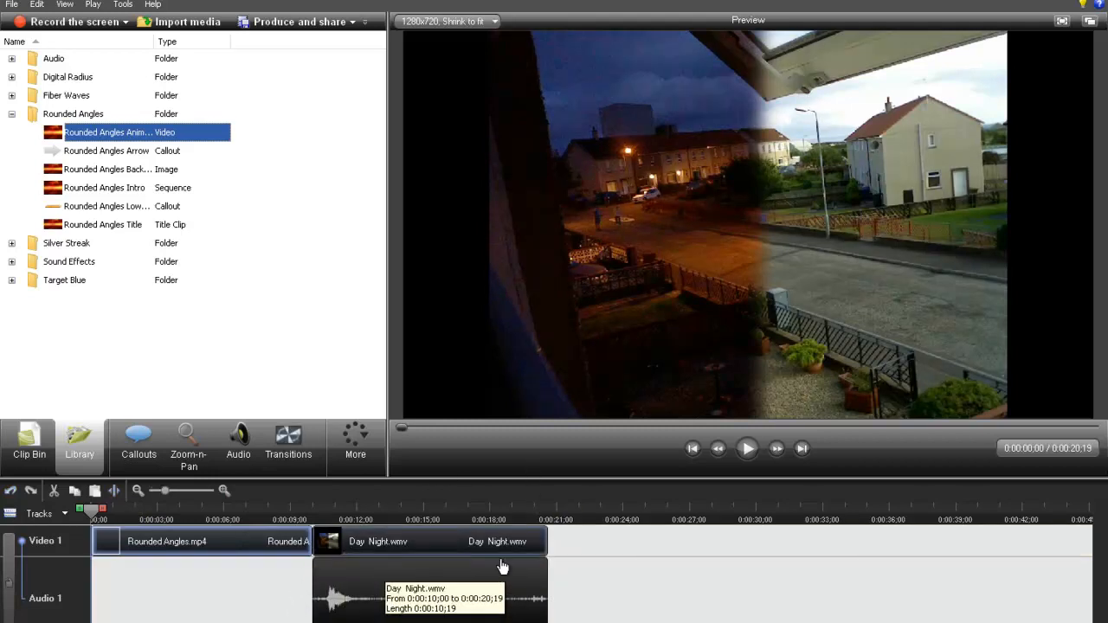
{"action": "left_click", "coordinate": [748, 452]}
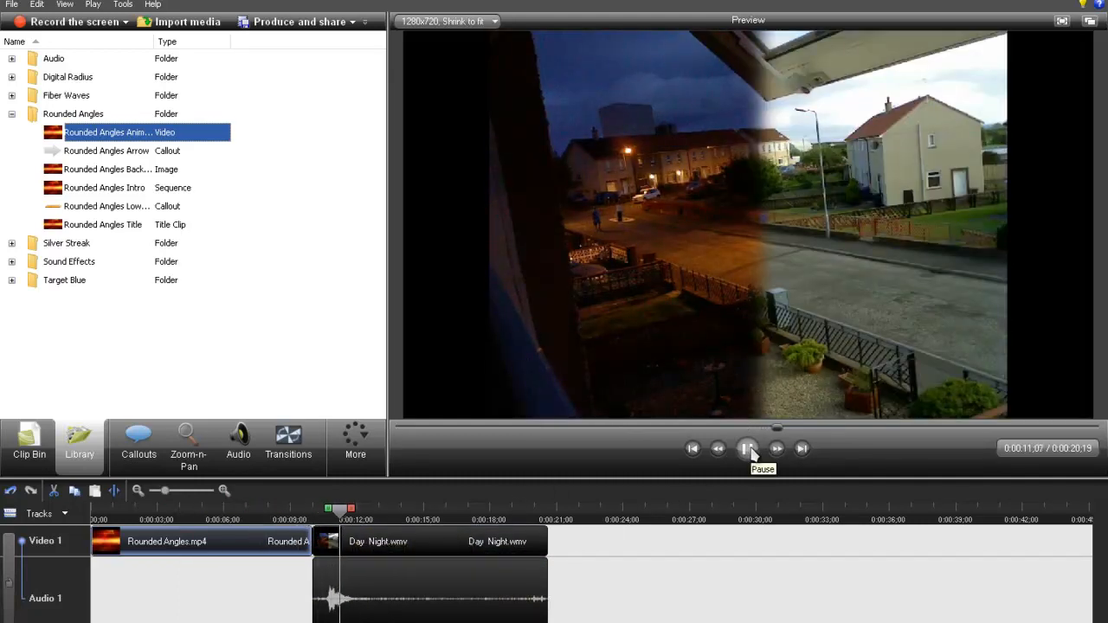
{"action": "left_click", "coordinate": [749, 452]}
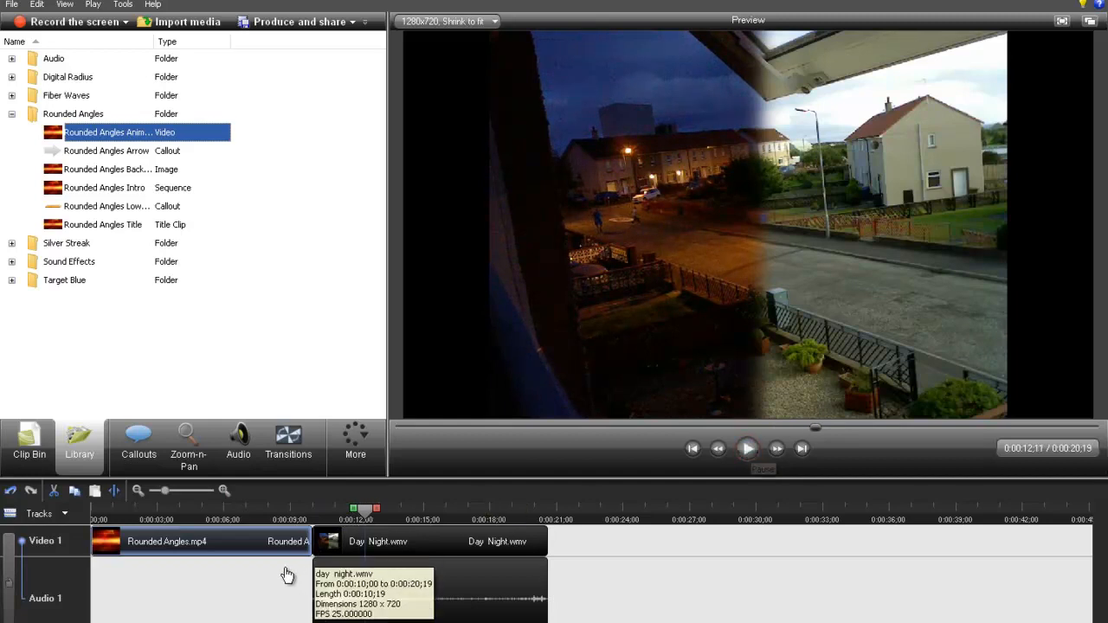
- Examine the contents of the Silver Streak and Target Blue Library folders, then collapse the expanded folders
{"action": "left_click", "coordinate": [11, 243]}
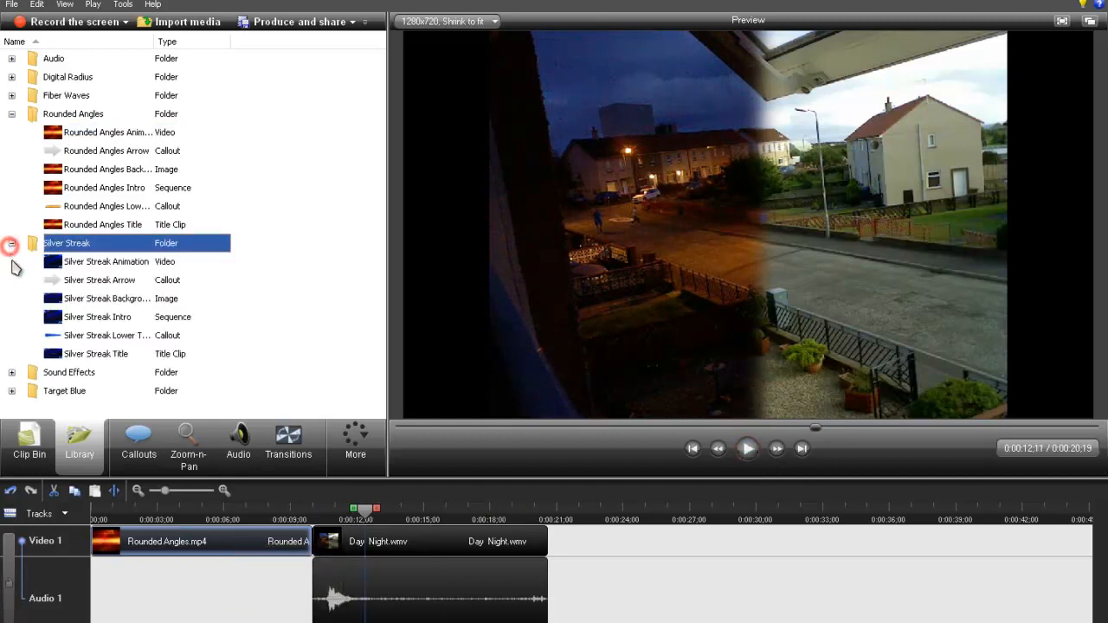
{"action": "left_click", "coordinate": [11, 390]}
{"action": "left_click", "coordinate": [11, 390]}
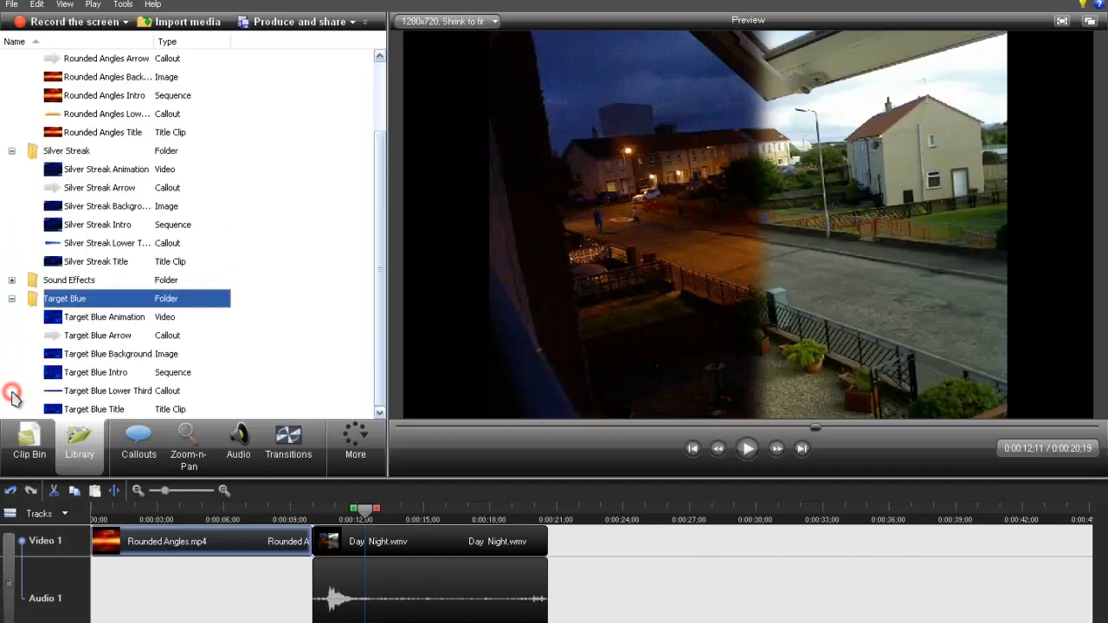
{"action": "left_click", "coordinate": [11, 299]}
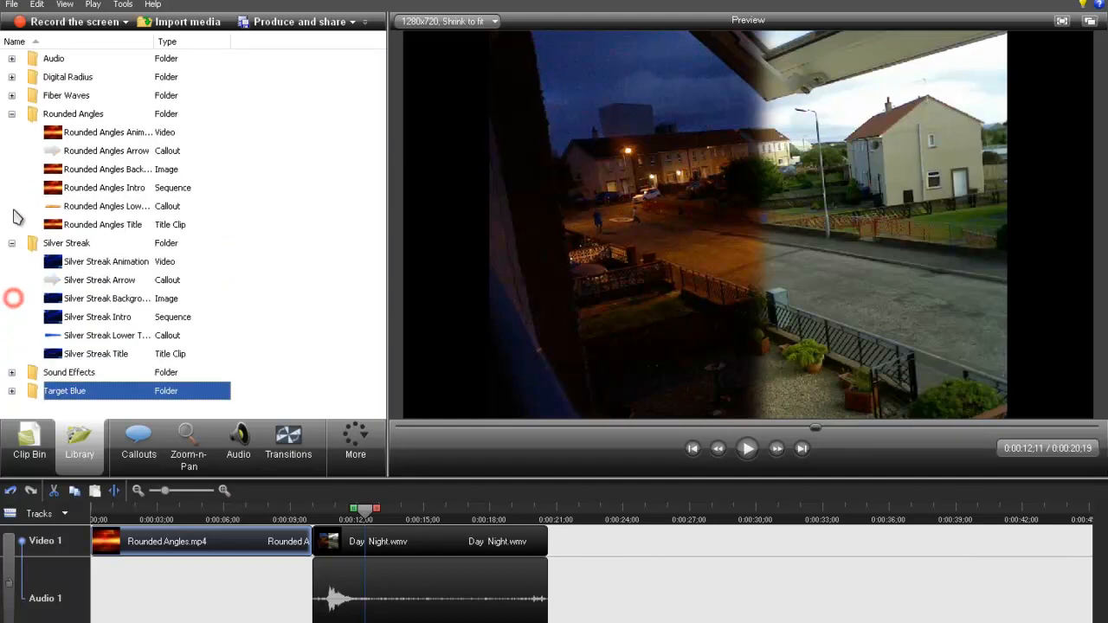
{"action": "left_click", "coordinate": [11, 243]}
{"action": "left_click", "coordinate": [11, 114]}
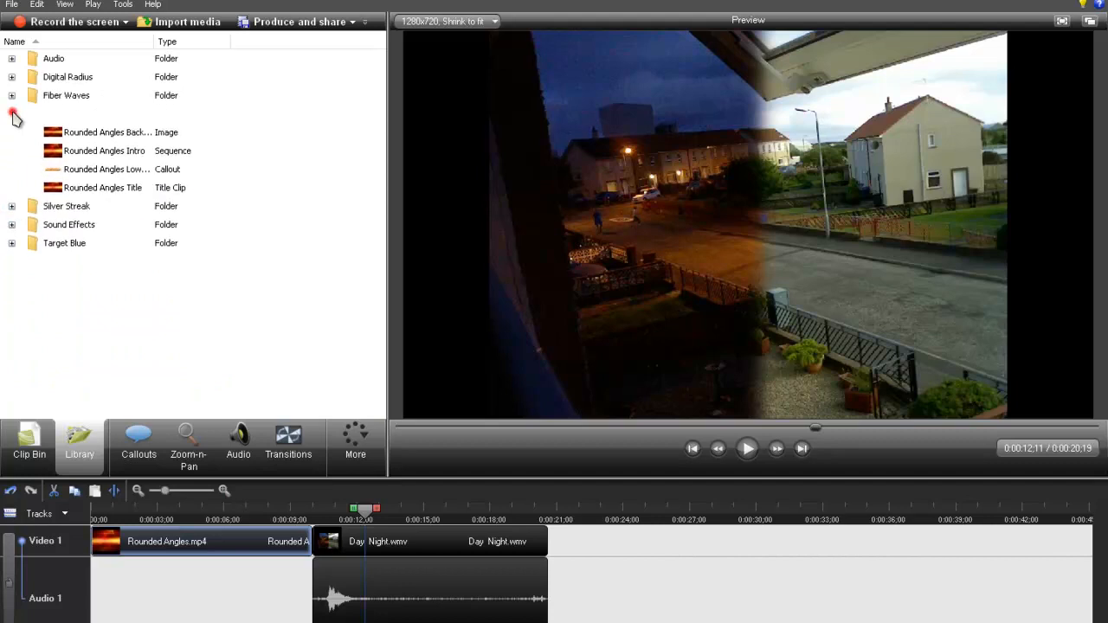
- Add the Come And Play music from the Library's Audio folder to the Audio 2 track
{"action": "left_click", "coordinate": [11, 59]}
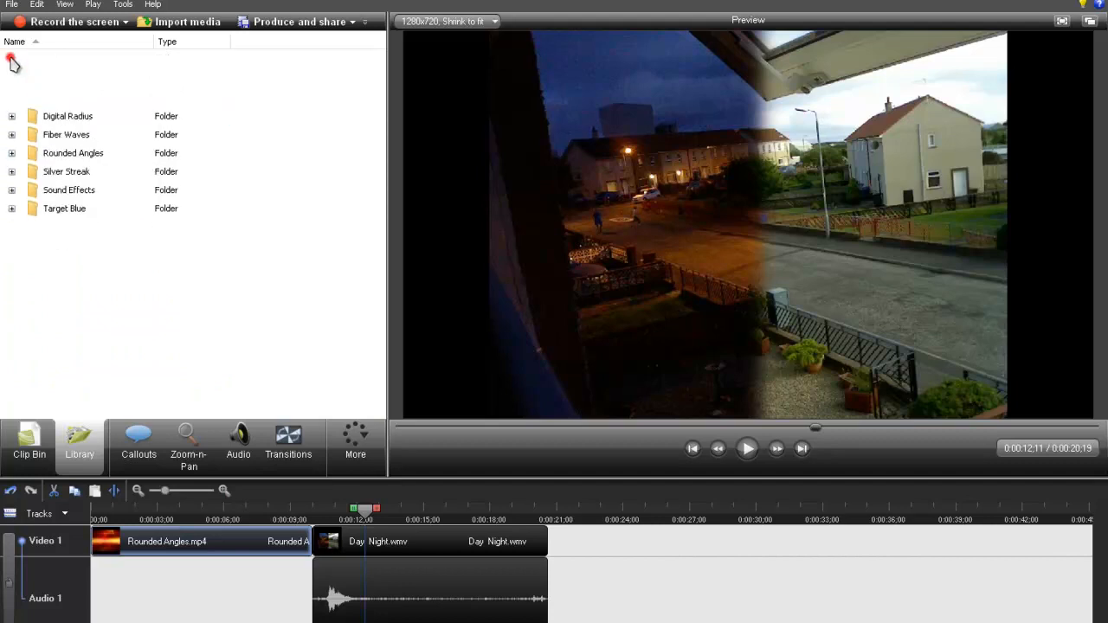
{"action": "left_click", "coordinate": [82, 76]}
{"action": "left_click_drag", "start_coordinate": [82, 77], "coordinate": [195, 620]}
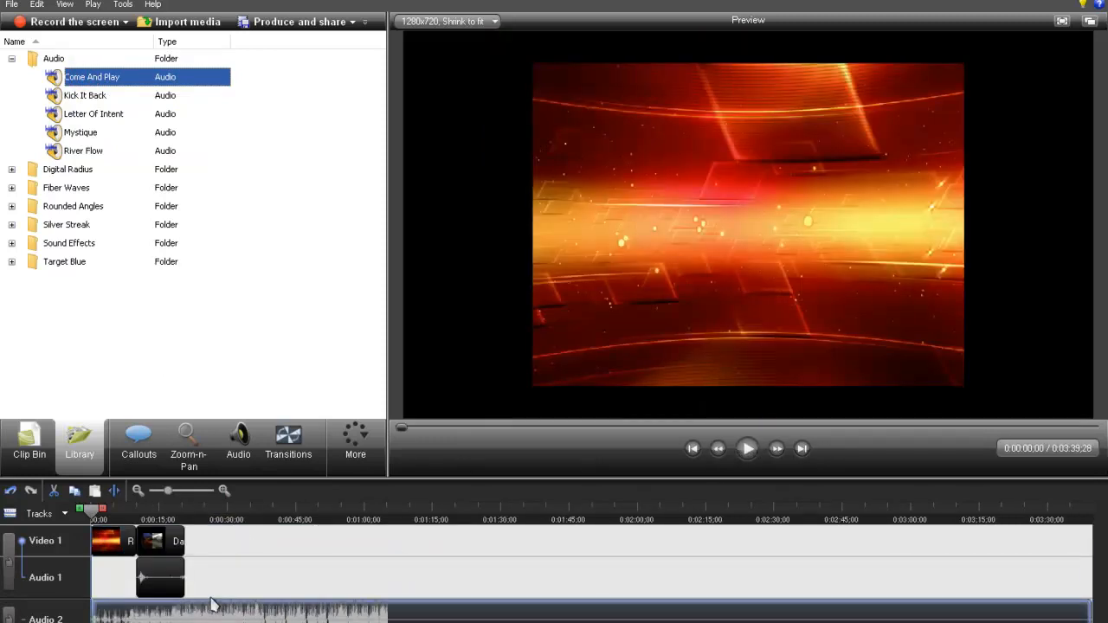
- Delete the Rounded Angles clip from the Video 1 track and play the Day Night clip with the music
{"action": "key", "text": "Delete"}
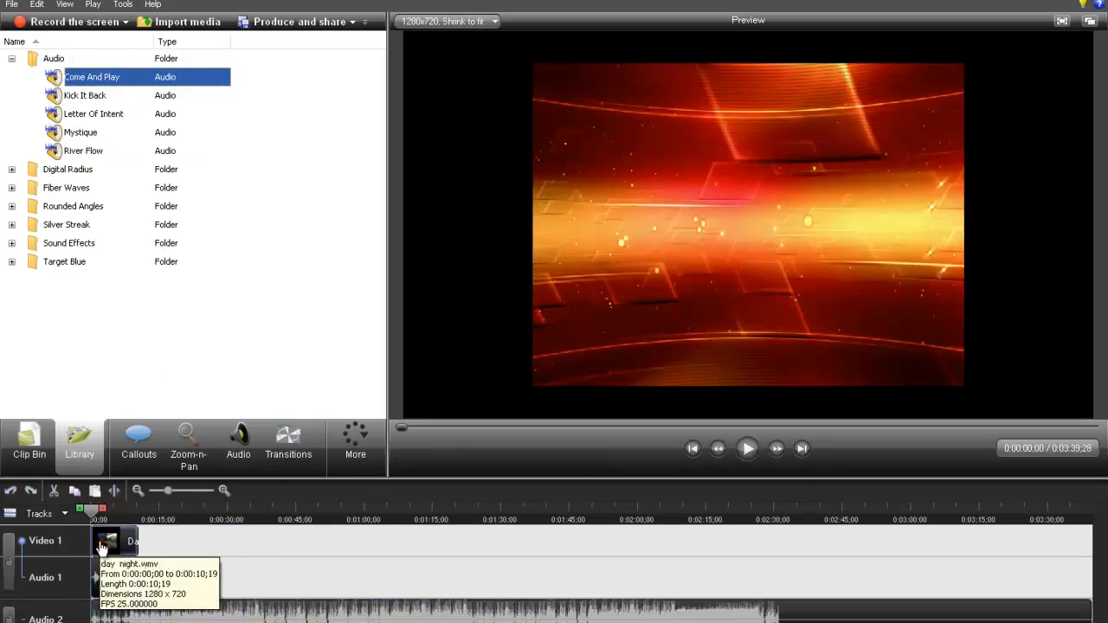
{"action": "left_click", "coordinate": [748, 454]}
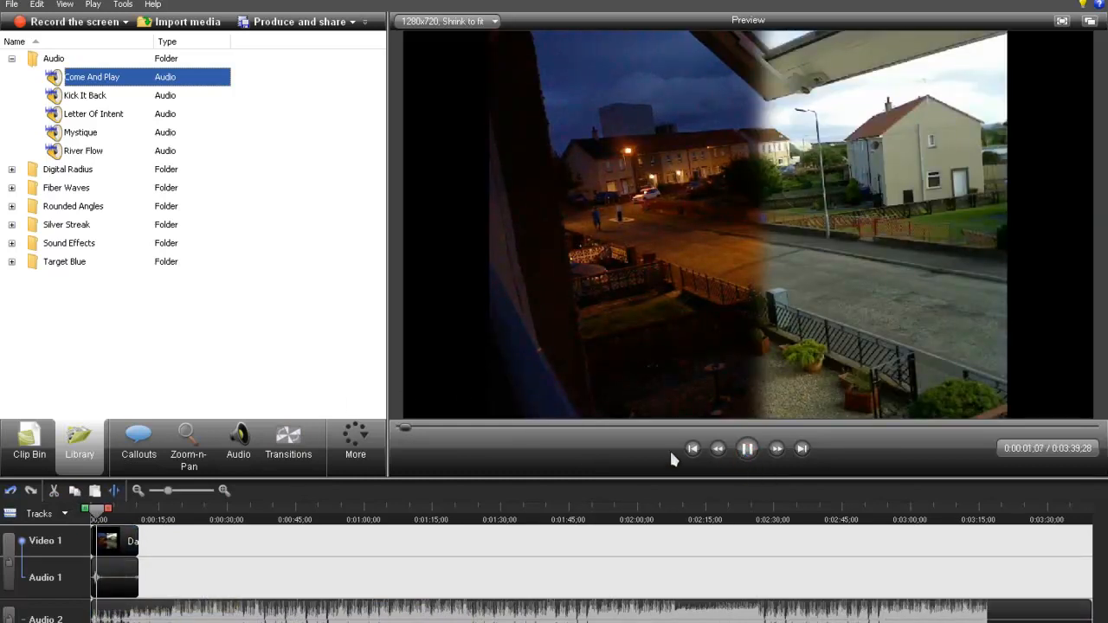
{"action": "left_click", "coordinate": [747, 449]}
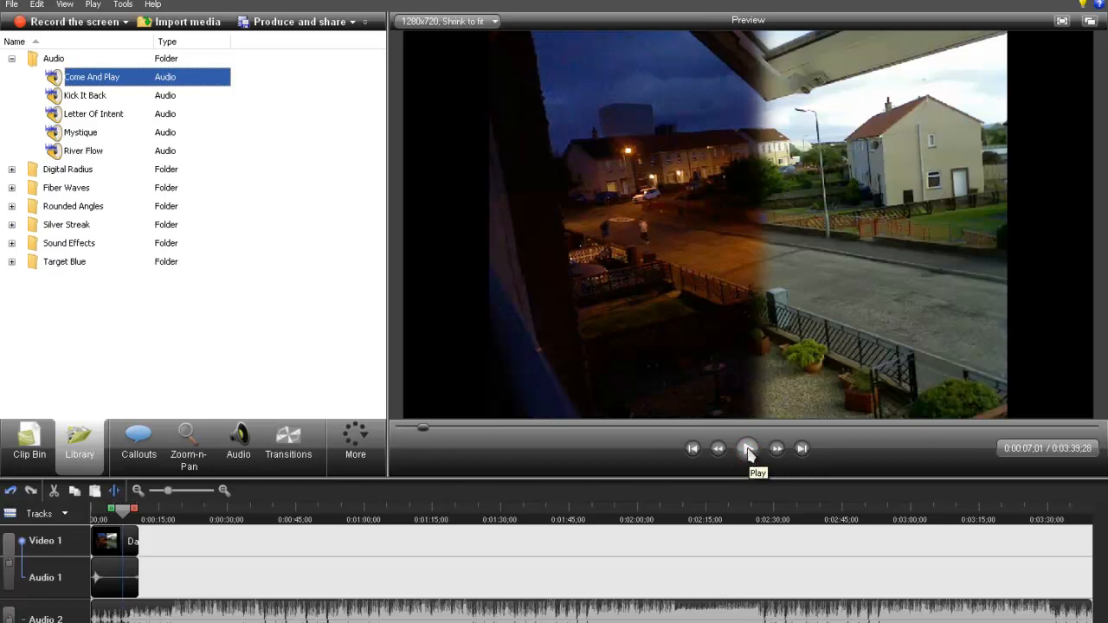
- Delete the Come And Play clip from the Audio 2 track and open the callout settings
{"action": "left_click", "coordinate": [673, 616]}
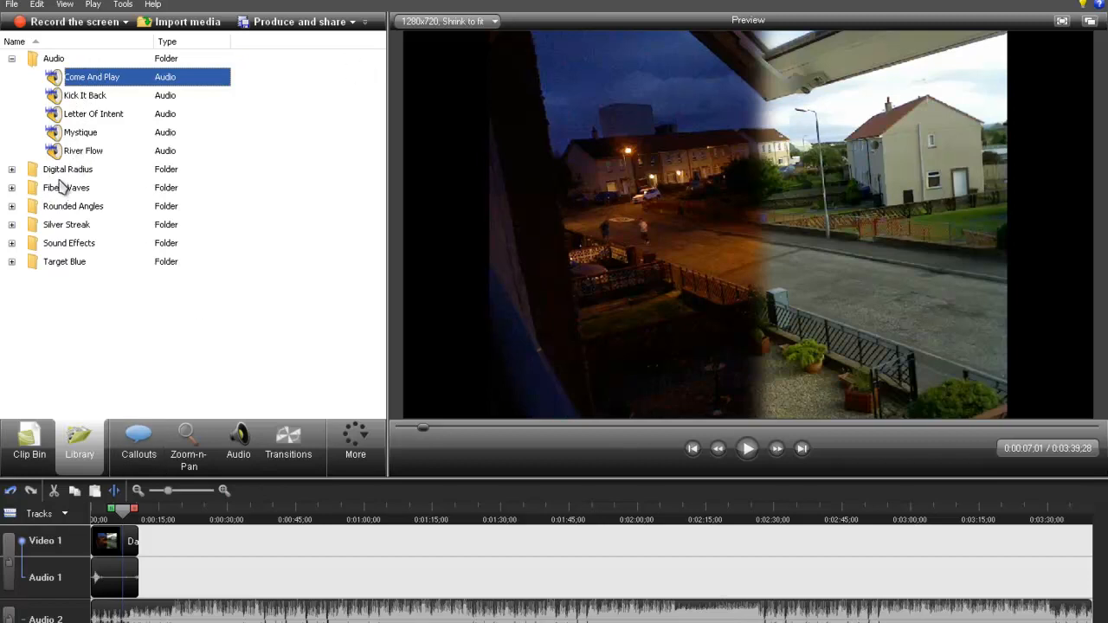
{"action": "left_click", "coordinate": [11, 59]}
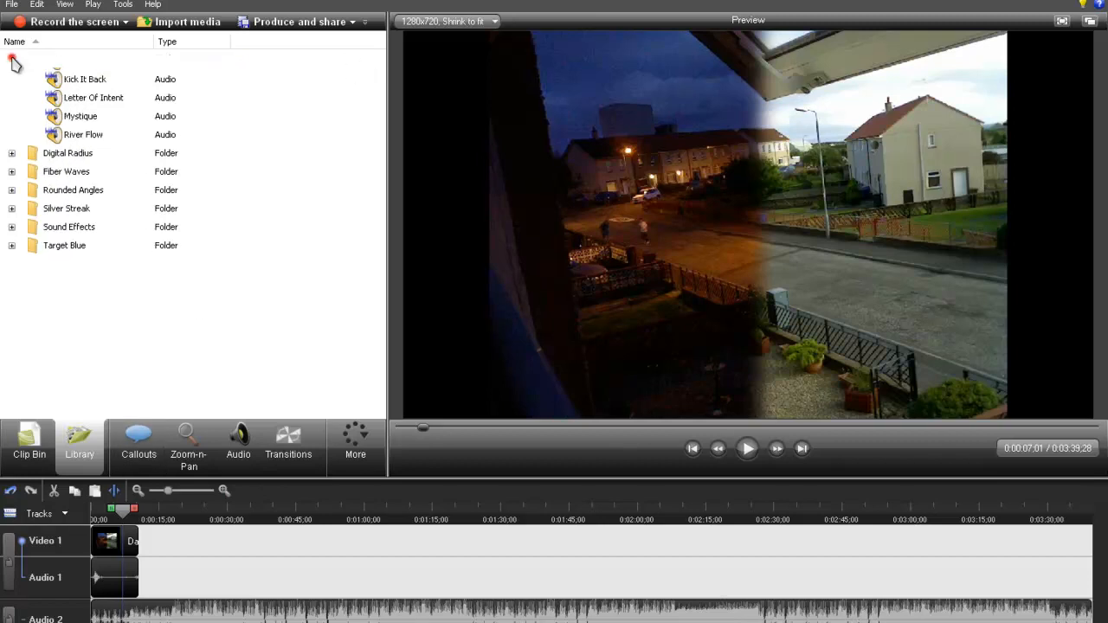
{"action": "left_click", "coordinate": [147, 440]}
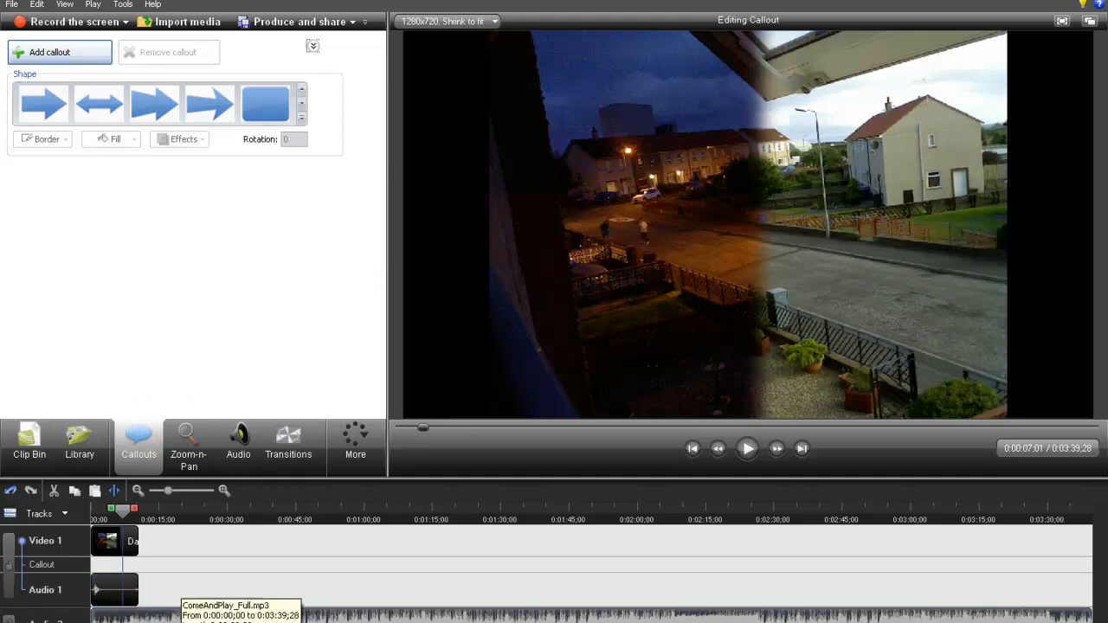
{"action": "key", "text": "Delete"}
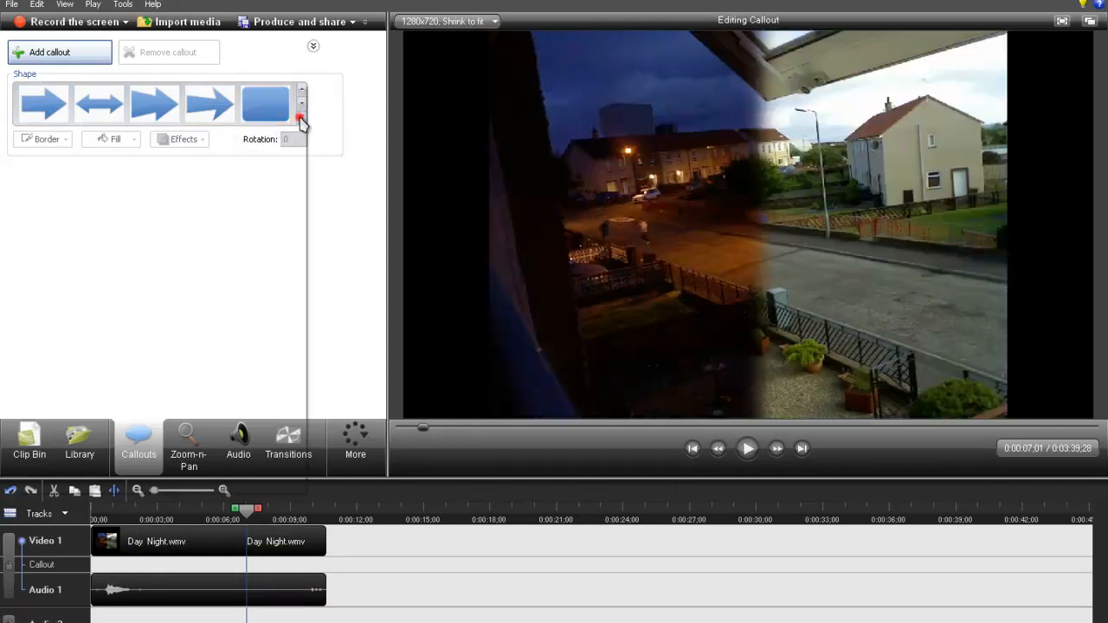
- Add a Sketch Motion Scribble callout over the Day Night clip and move it about one second earlier on the timeline
{"action": "left_click", "coordinate": [300, 116]}
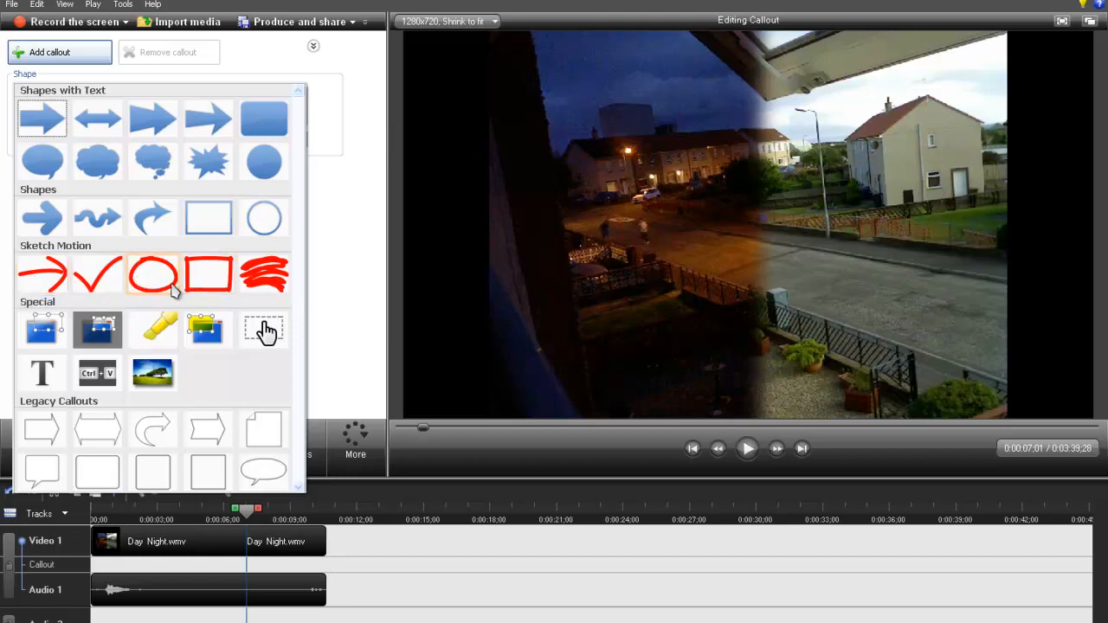
{"action": "left_click", "coordinate": [262, 282]}
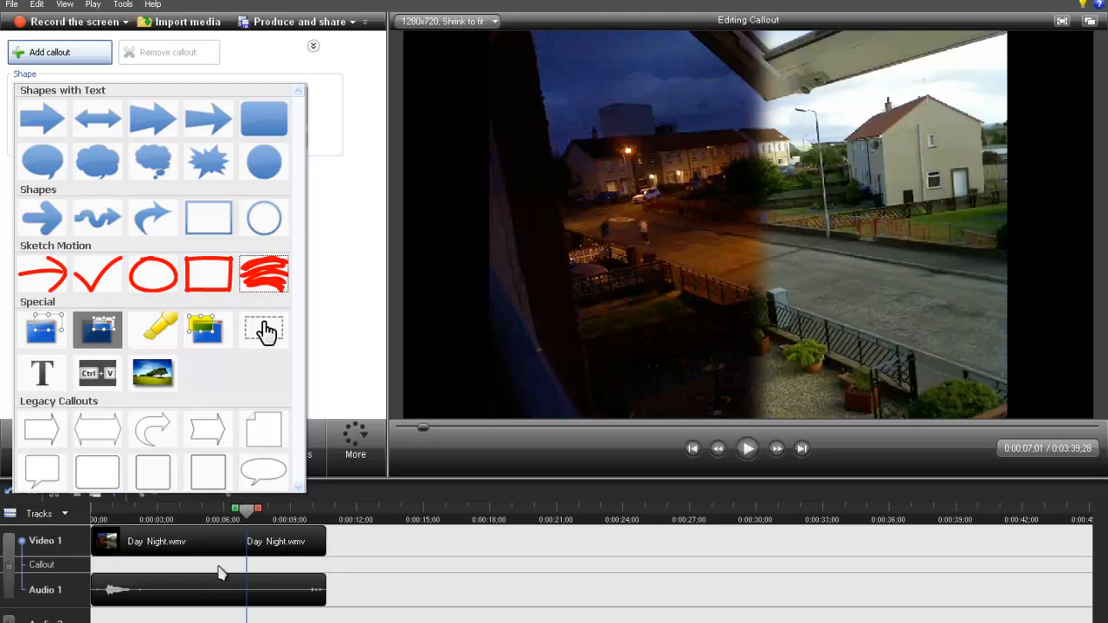
{"action": "left_click", "coordinate": [265, 284]}
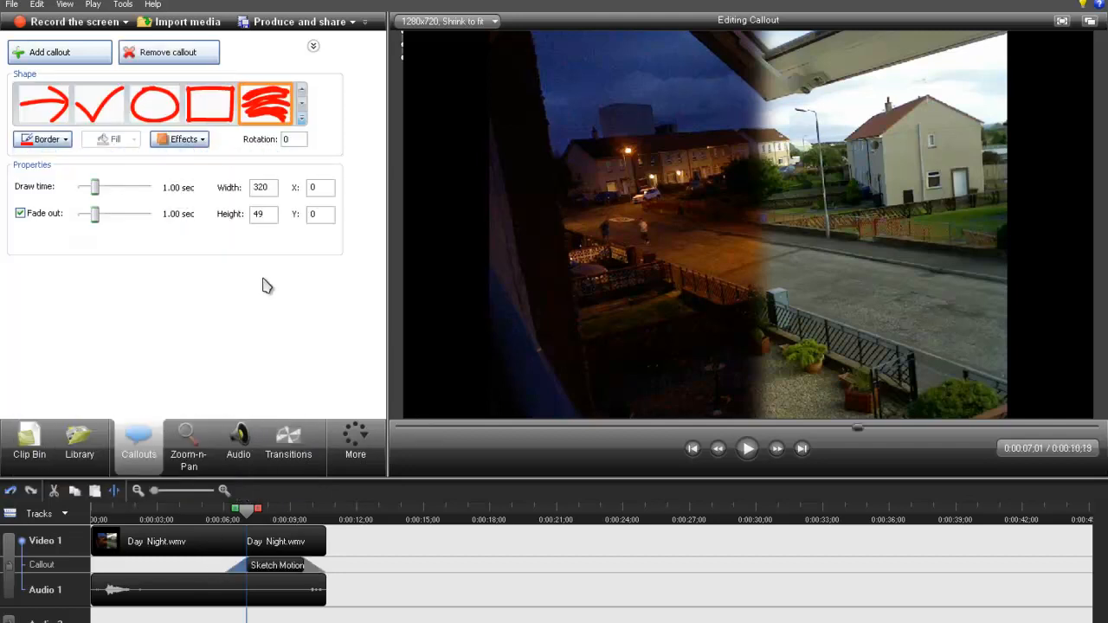
{"action": "left_click_drag", "start_coordinate": [272, 568], "coordinate": [248, 568]}
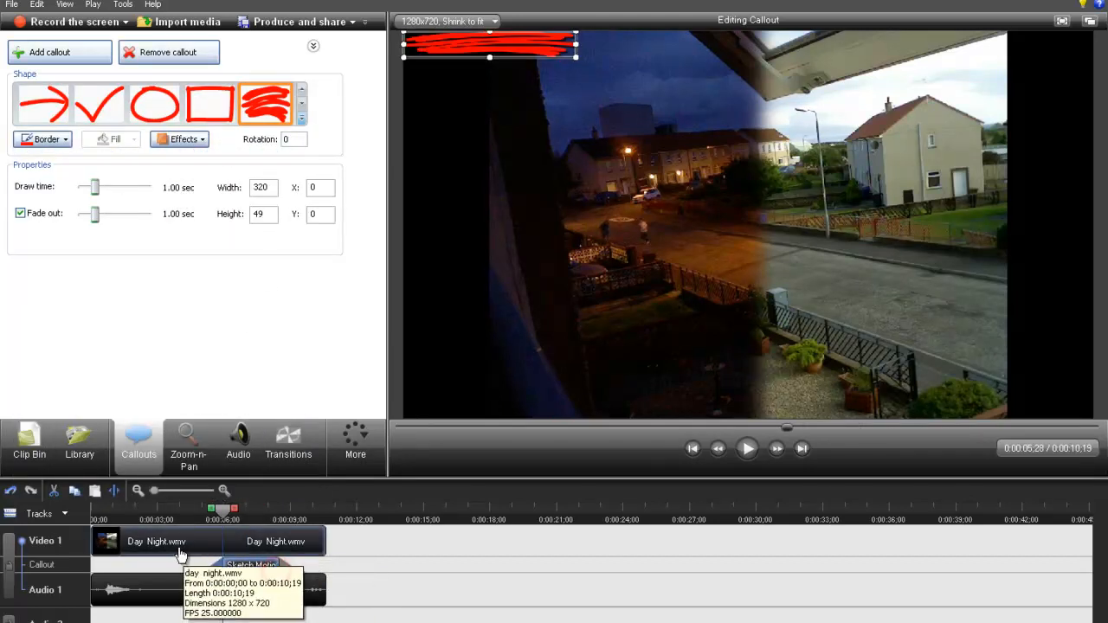
- Place the scribble callout mid-frame at X 424, Y 318, sized 320 by 126, and set its draw time to 0.90 sec
{"action": "left_click", "coordinate": [176, 511]}
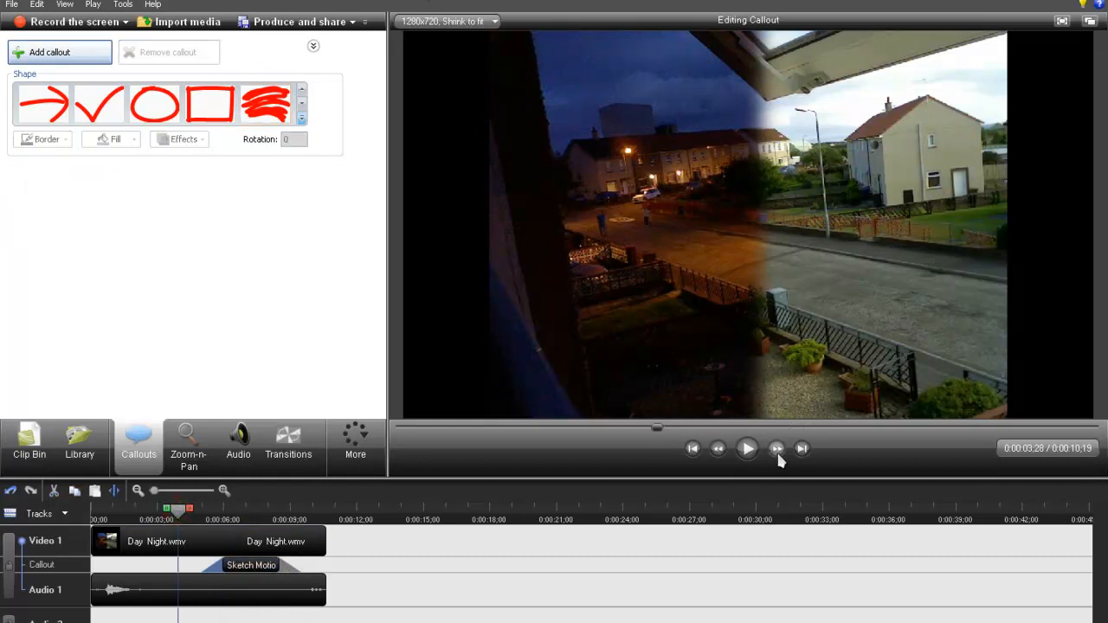
{"action": "left_click", "coordinate": [251, 573]}
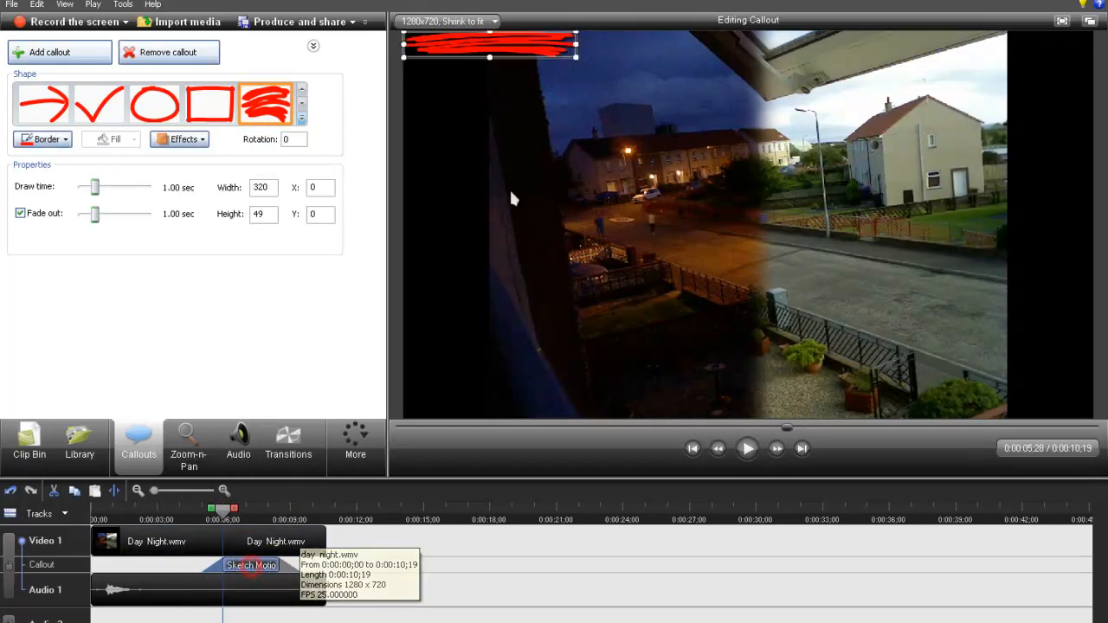
{"action": "mouse_move", "coordinate": [468, 47]}
{"action": "left_mouse_down"}
{"action": "mouse_move", "coordinate": [712, 264]}
{"action": "mouse_move", "coordinate": [725, 370]}
{"action": "mouse_move", "coordinate": [729, 223]}
{"action": "mouse_move", "coordinate": [722, 237]}
{"action": "left_mouse_up"}
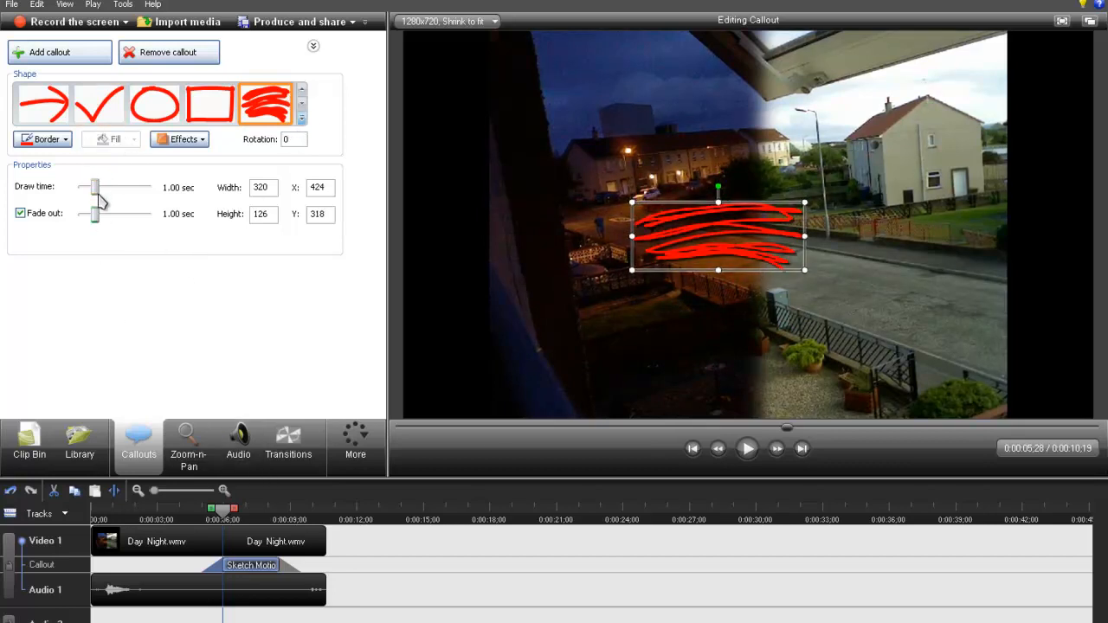
{"action": "left_click_drag", "start_coordinate": [95, 189], "coordinate": [93, 190]}
- Play the Day Night clip from about 0:00:04 to preview the scribble callout, and delete the callout
{"action": "left_click_drag", "start_coordinate": [222, 510], "coordinate": [208, 512]}
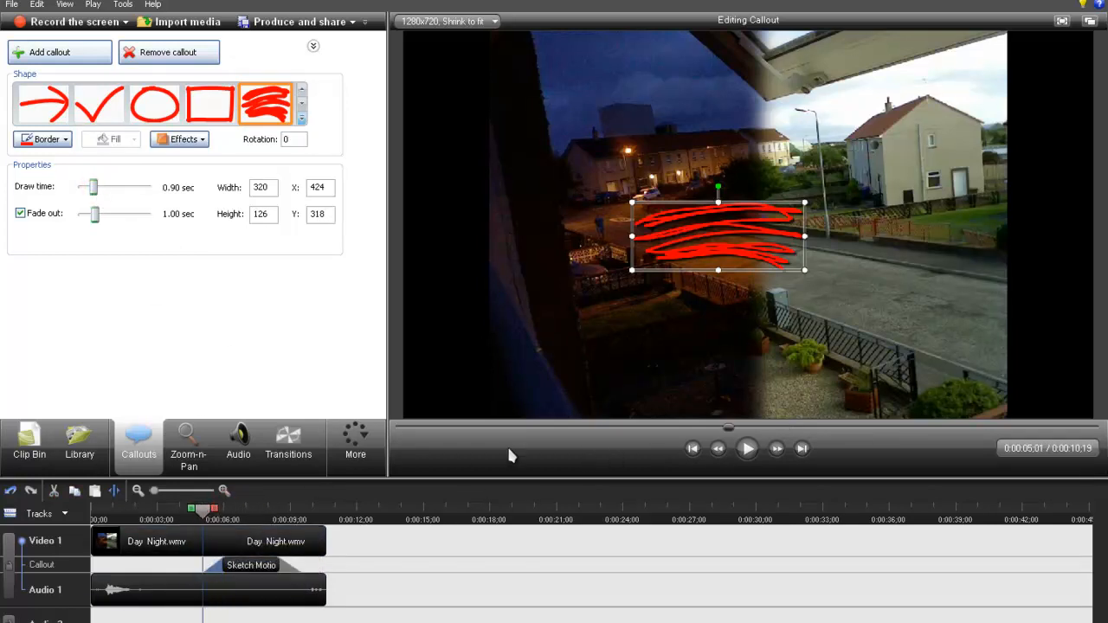
{"action": "left_click", "coordinate": [208, 512]}
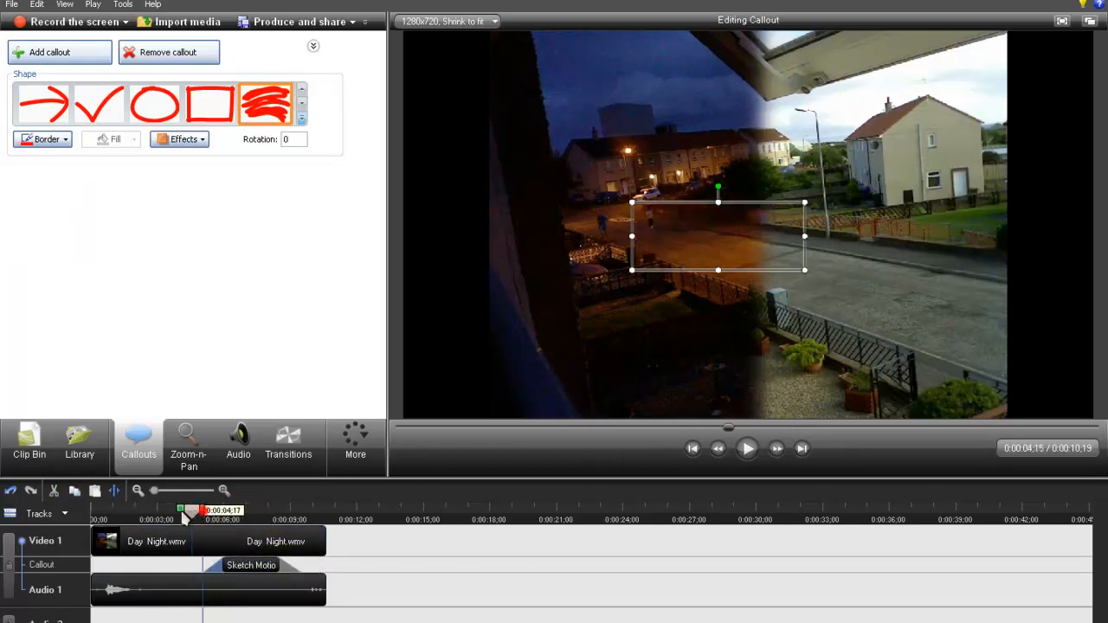
{"action": "left_click", "coordinate": [743, 457]}
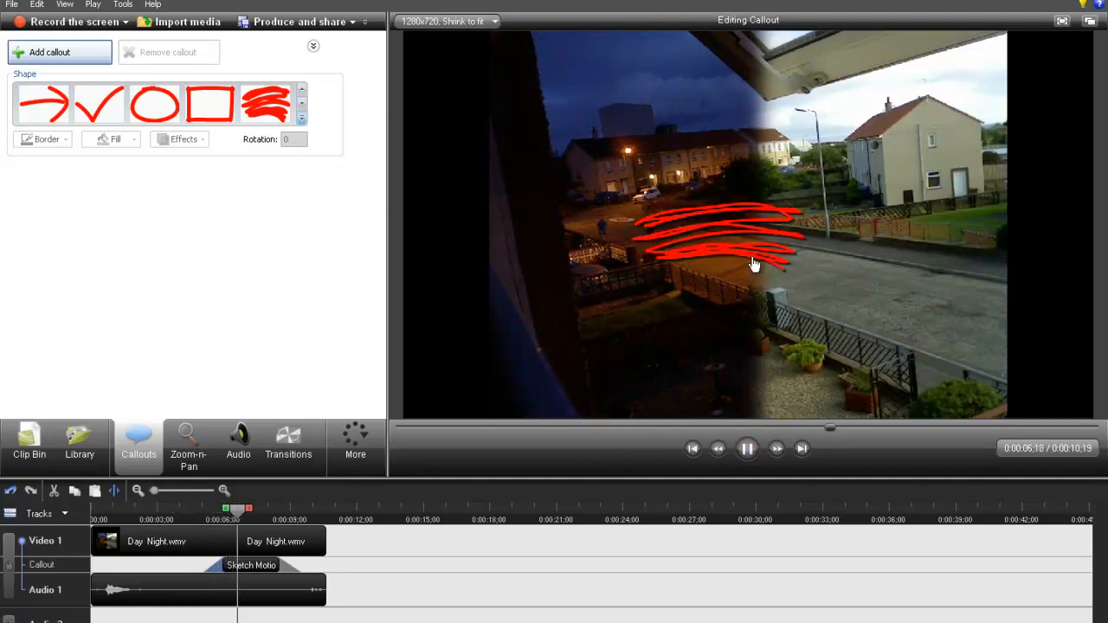
{"action": "left_click", "coordinate": [251, 567]}
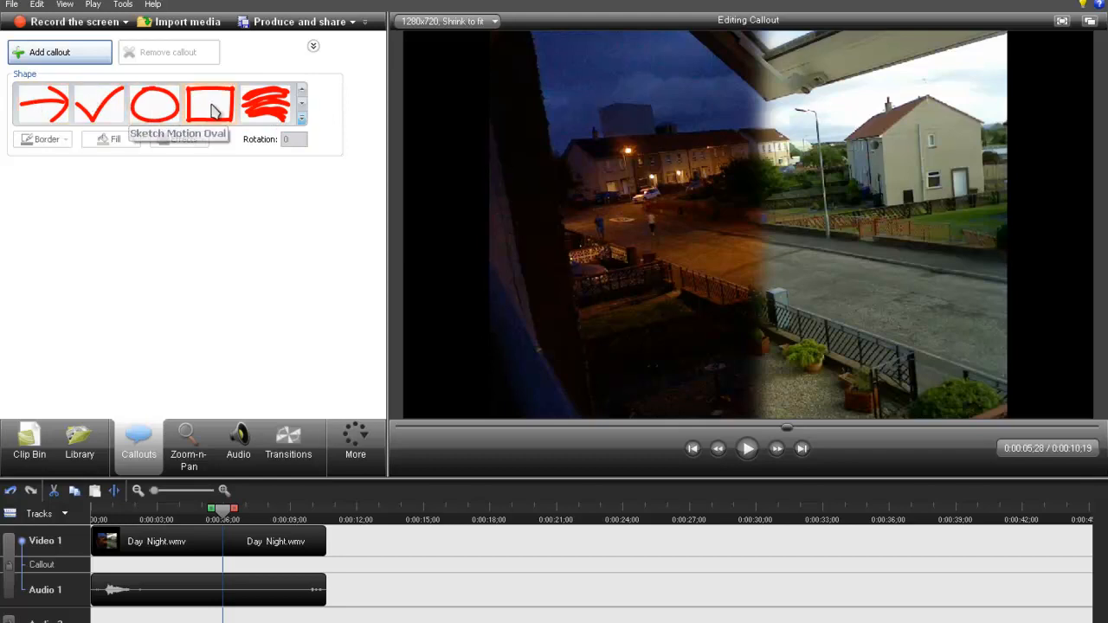
- Try a Traditional Keystrokes callout at X 443, Y 317 over the Day Night clip and delete it
{"action": "left_click", "coordinate": [303, 124]}
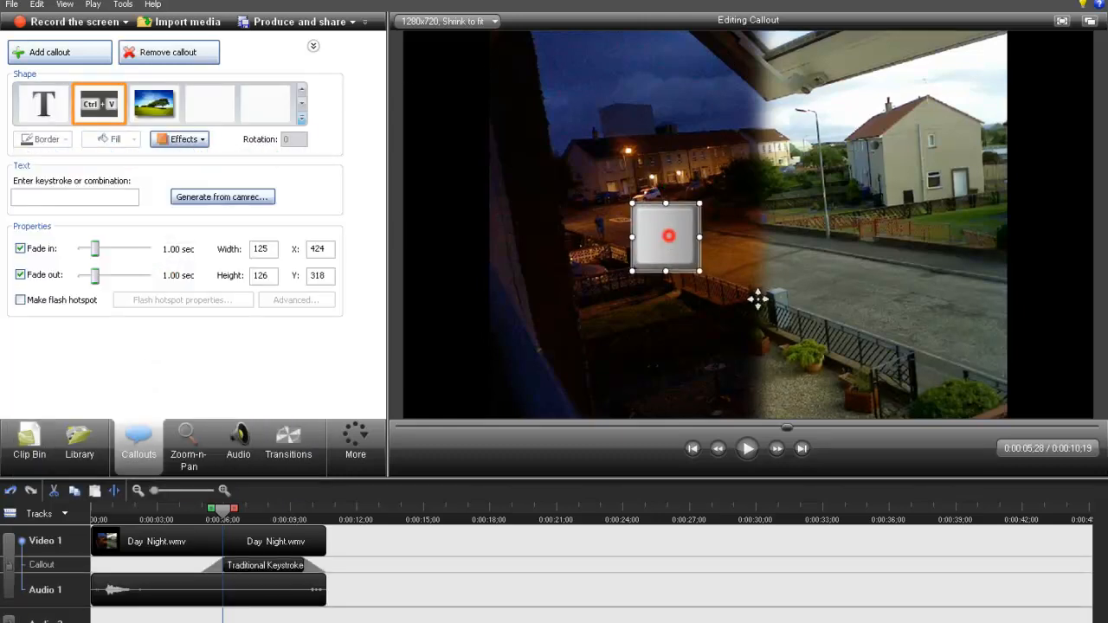
{"action": "mouse_move", "coordinate": [663, 236]}
{"action": "left_mouse_down"}
{"action": "mouse_move", "coordinate": [703, 240]}
{"action": "mouse_move", "coordinate": [666, 236]}
{"action": "left_mouse_up"}
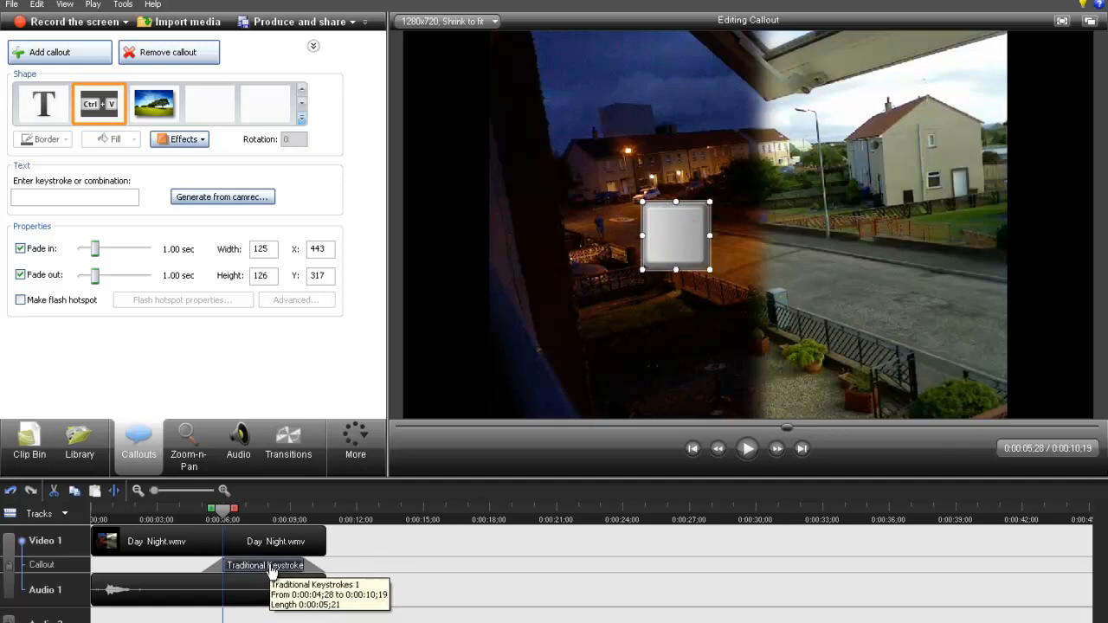
{"action": "key", "text": "Delete"}
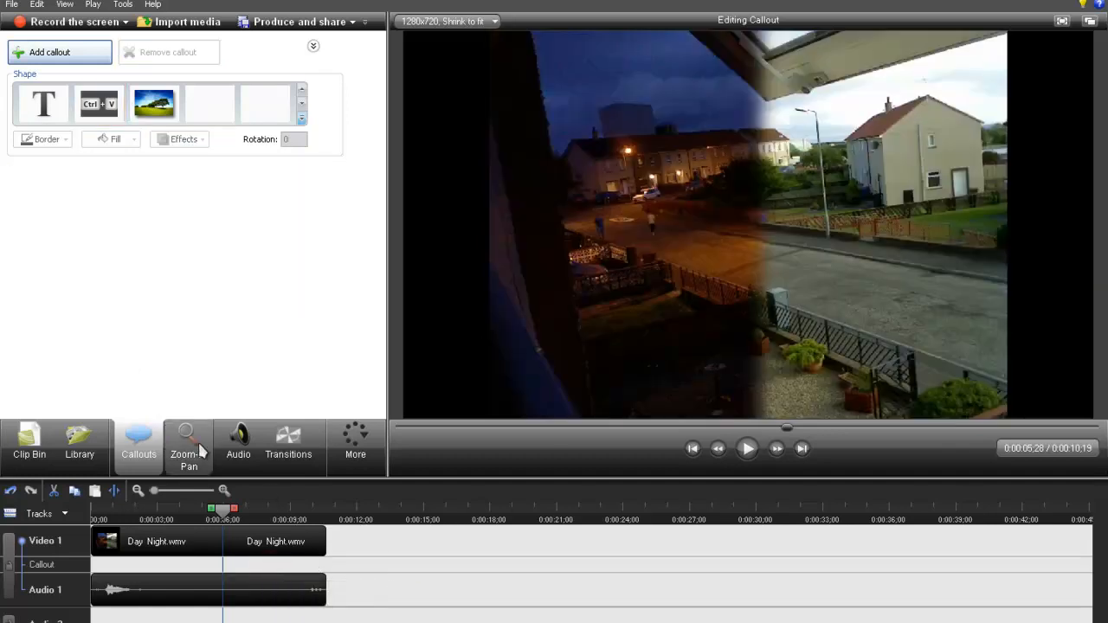
- Add a Zoom-n-Pan keyframe at 0:00:05;28 by shrinking the zoom frame from both sides to a scale of 123%
{"action": "left_click", "coordinate": [189, 441]}
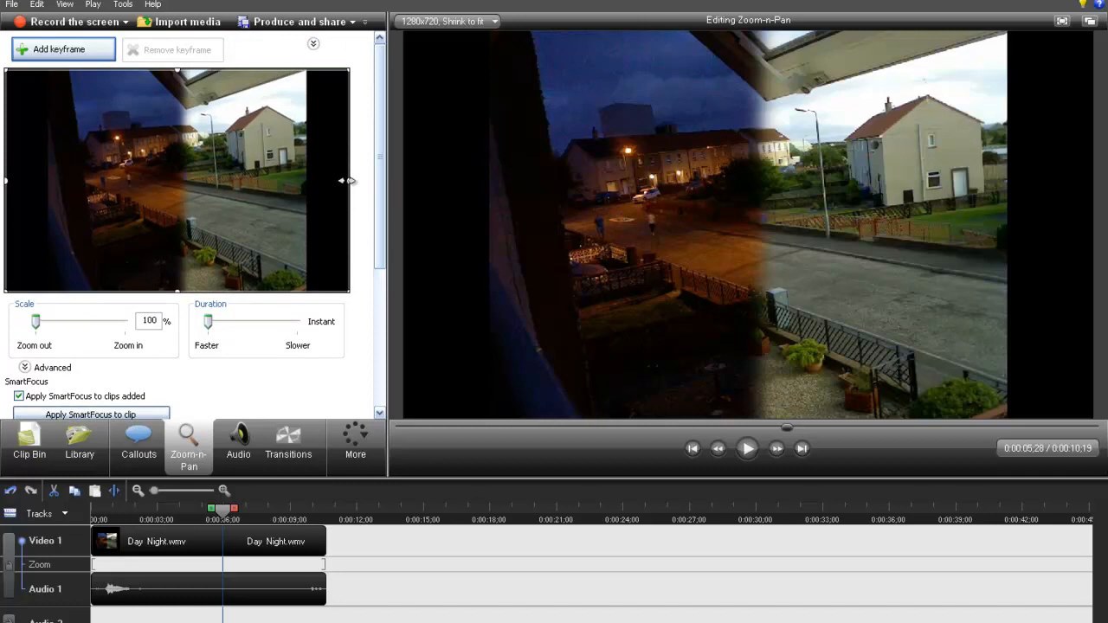
{"action": "left_click_drag", "start_coordinate": [347, 181], "coordinate": [305, 183]}
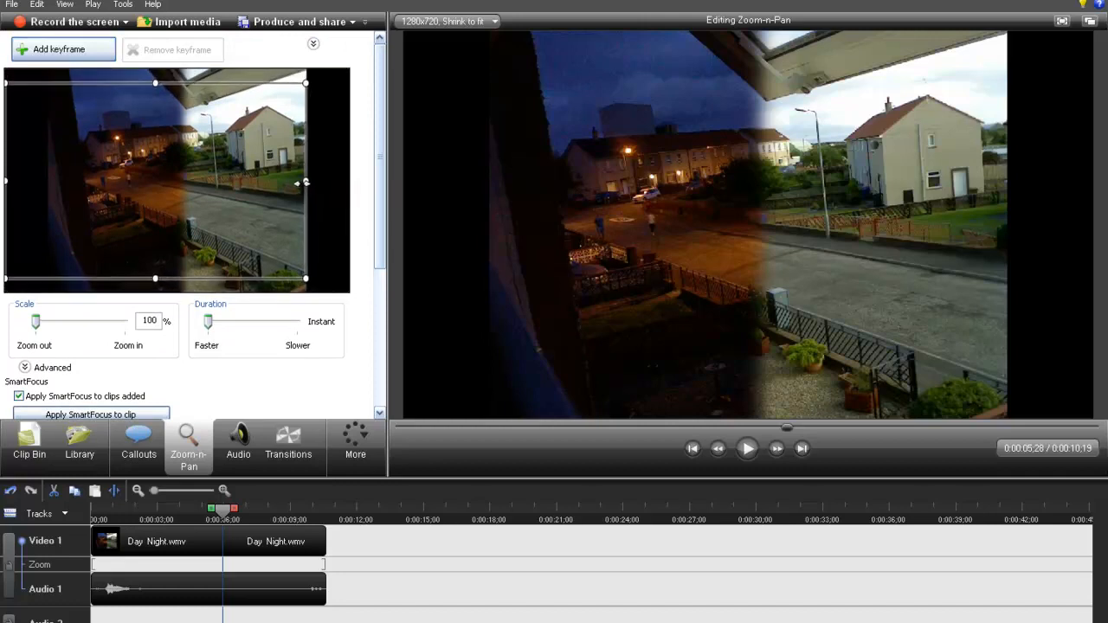
{"action": "left_click_drag", "start_coordinate": [12, 181], "coordinate": [33, 180]}
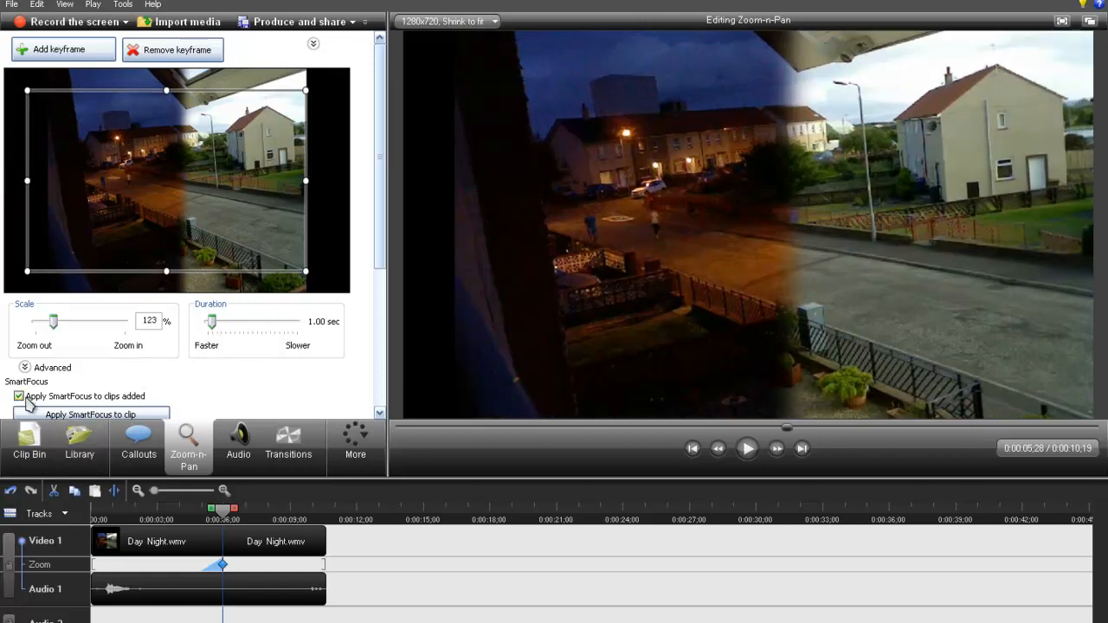
- Turn off Maintain aspect ratio for the zoom keyframe and stretch its frame to Y 0 and a height of 720
{"action": "left_click_drag", "start_coordinate": [380, 204], "coordinate": [380, 310]}
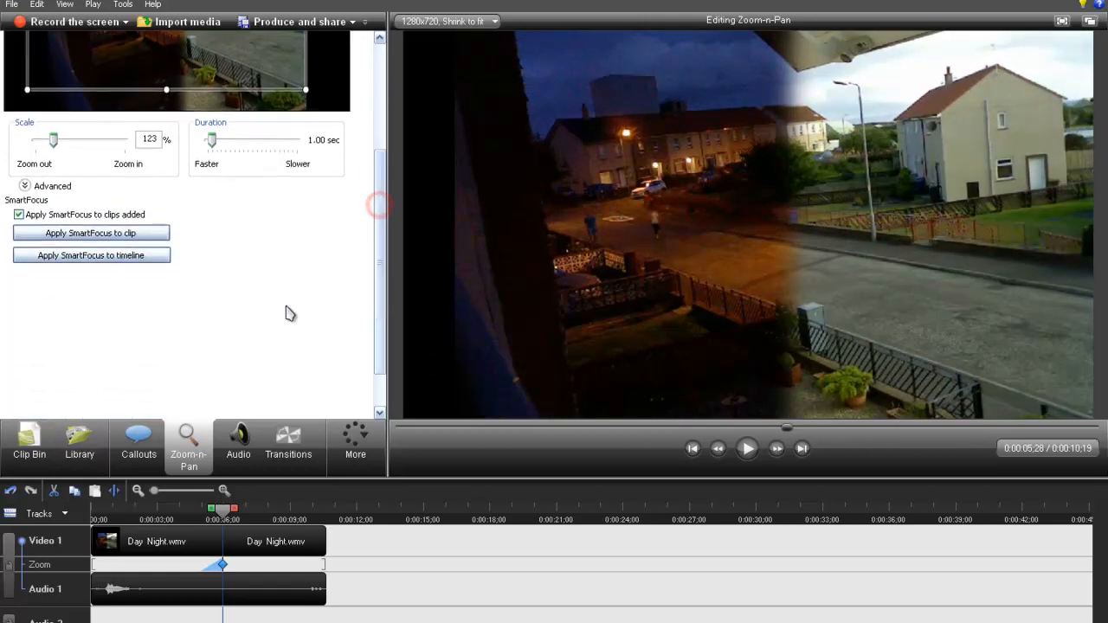
{"action": "left_click", "coordinate": [26, 187]}
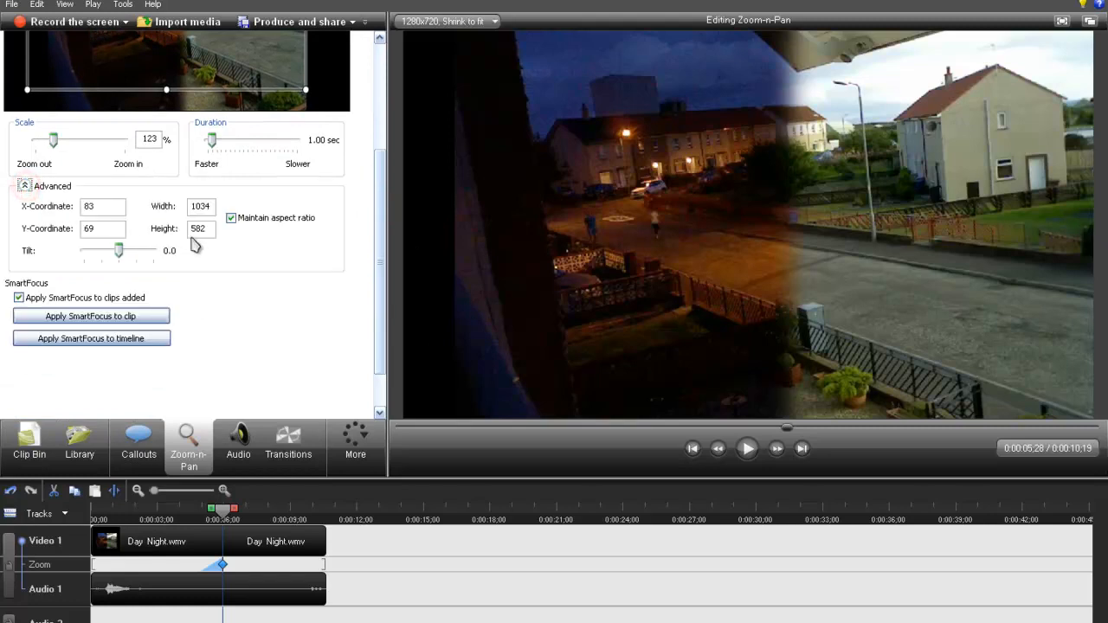
{"action": "left_click", "coordinate": [233, 218]}
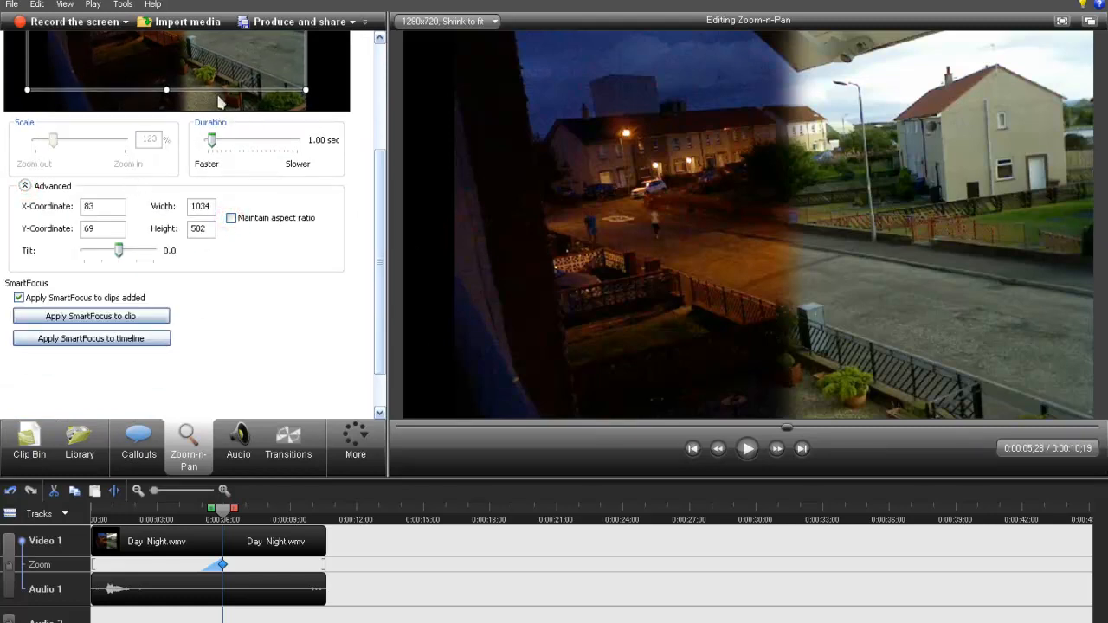
{"action": "left_click_drag", "start_coordinate": [166, 90], "coordinate": [166, 109]}
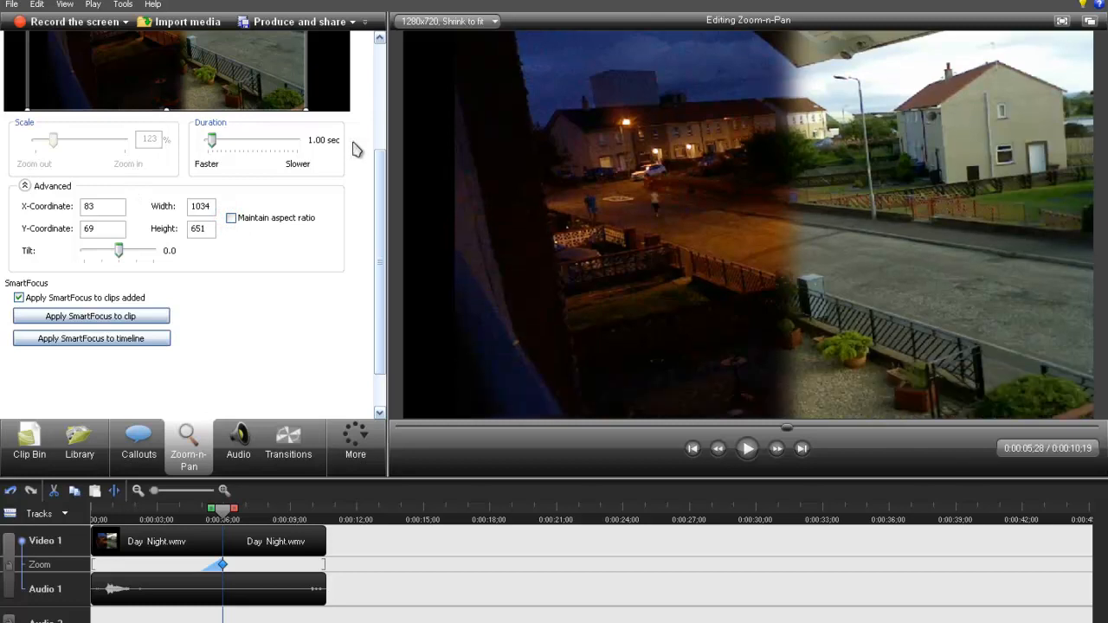
{"action": "scroll", "coordinate": [376, 173], "scroll_direction": "up", "scroll_amount": 4}
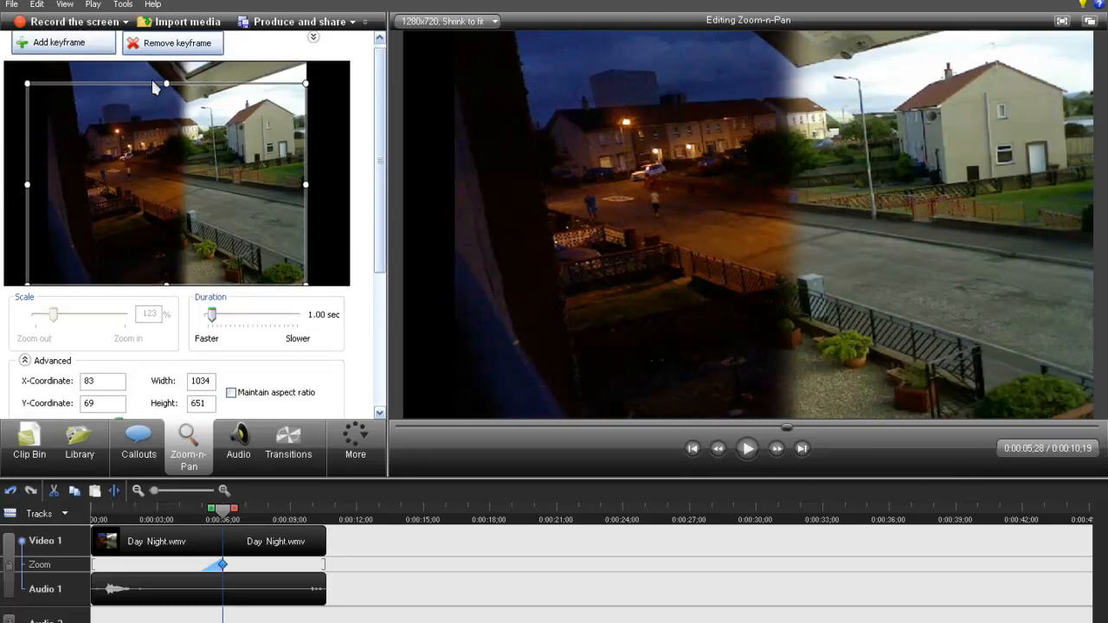
{"action": "left_click_drag", "start_coordinate": [168, 82], "coordinate": [207, 80]}
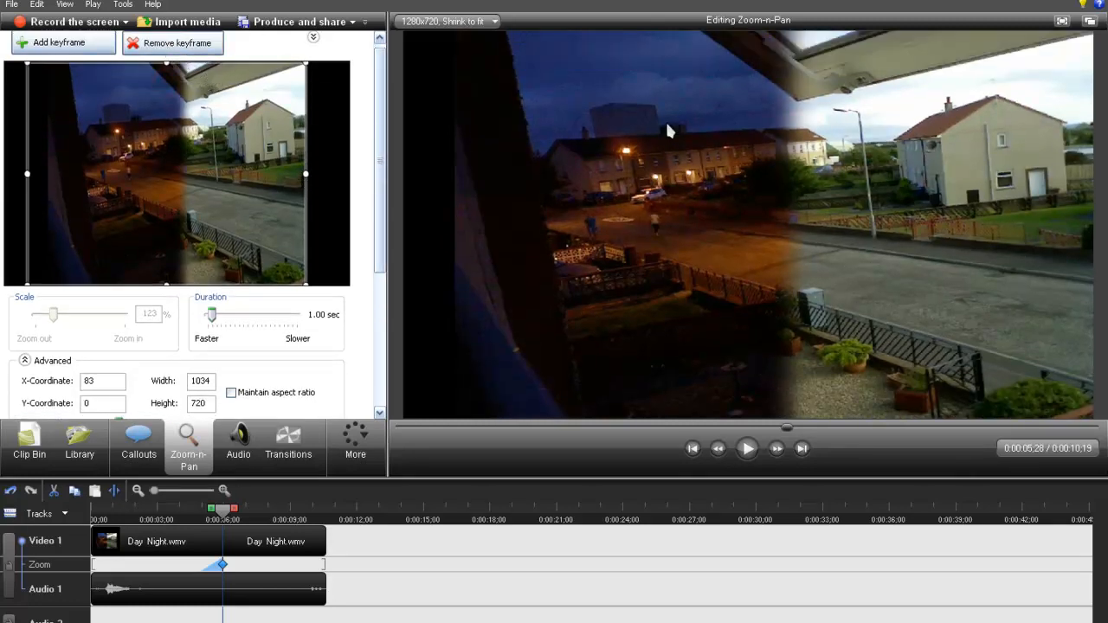
{"action": "left_click_drag", "start_coordinate": [382, 185], "coordinate": [359, 322]}
- Open the audio settings and widen the editing area until Cursor Effects and Title Clips fit beside the other tools
{"action": "left_click", "coordinate": [239, 443]}
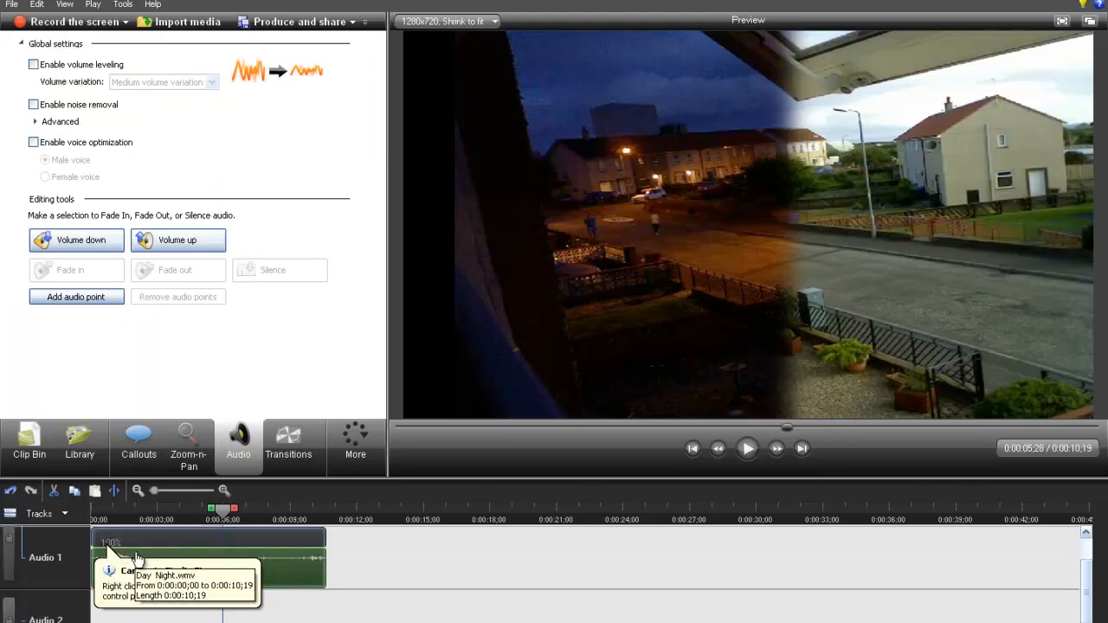
{"action": "left_click", "coordinate": [31, 115]}
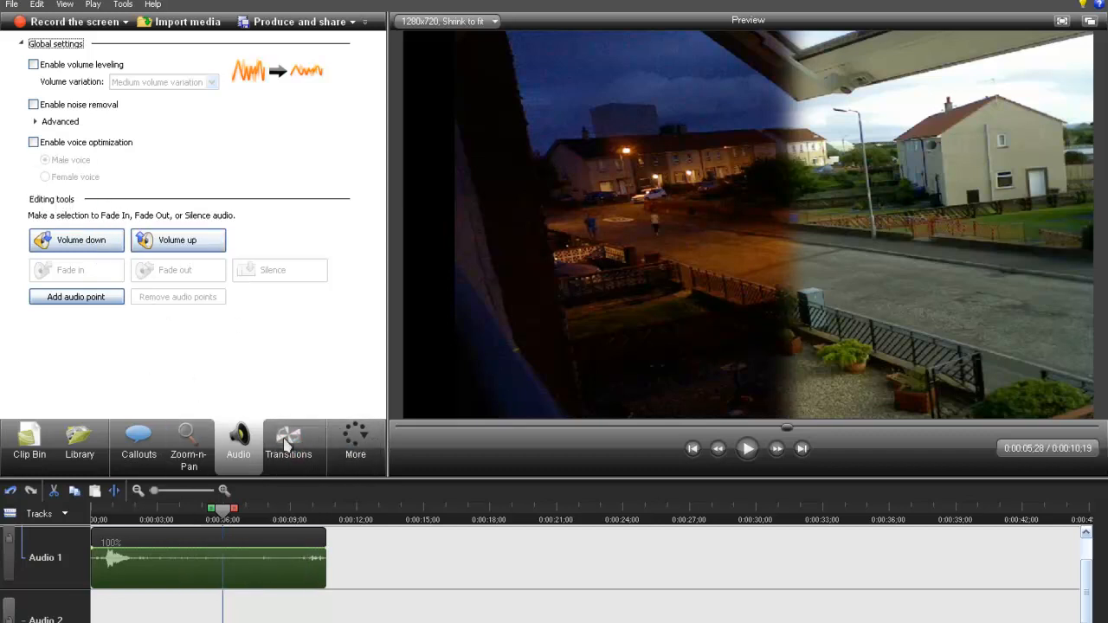
{"action": "left_click", "coordinate": [290, 467]}
{"action": "left_click_drag", "start_coordinate": [388, 457], "coordinate": [490, 459]}
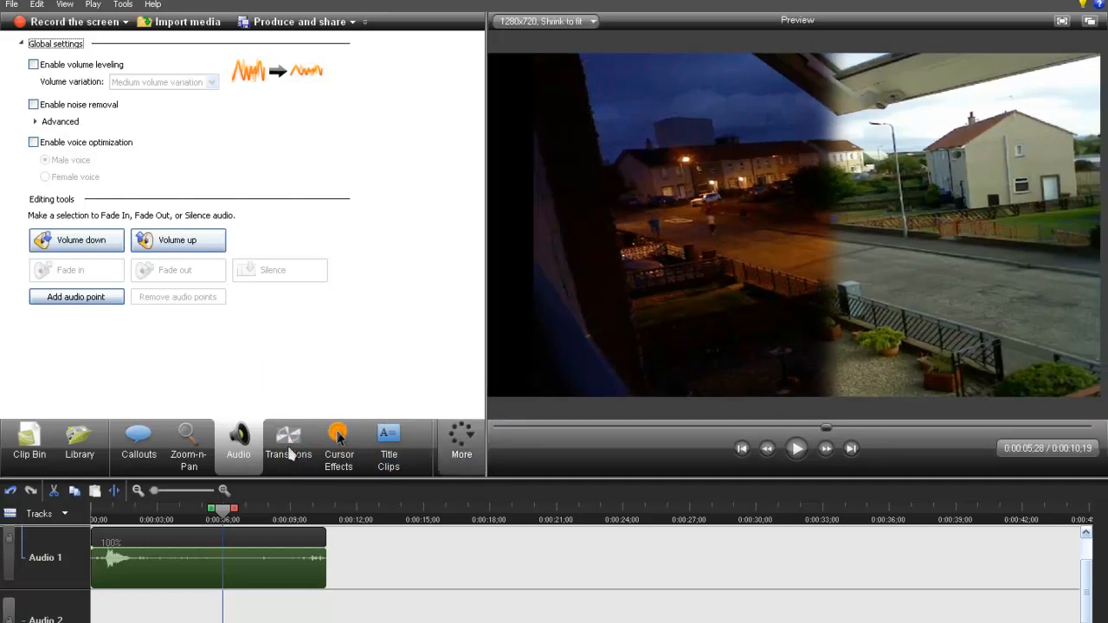
- Silence the audio of the whole Day Night clip
{"action": "left_click", "coordinate": [244, 554]}
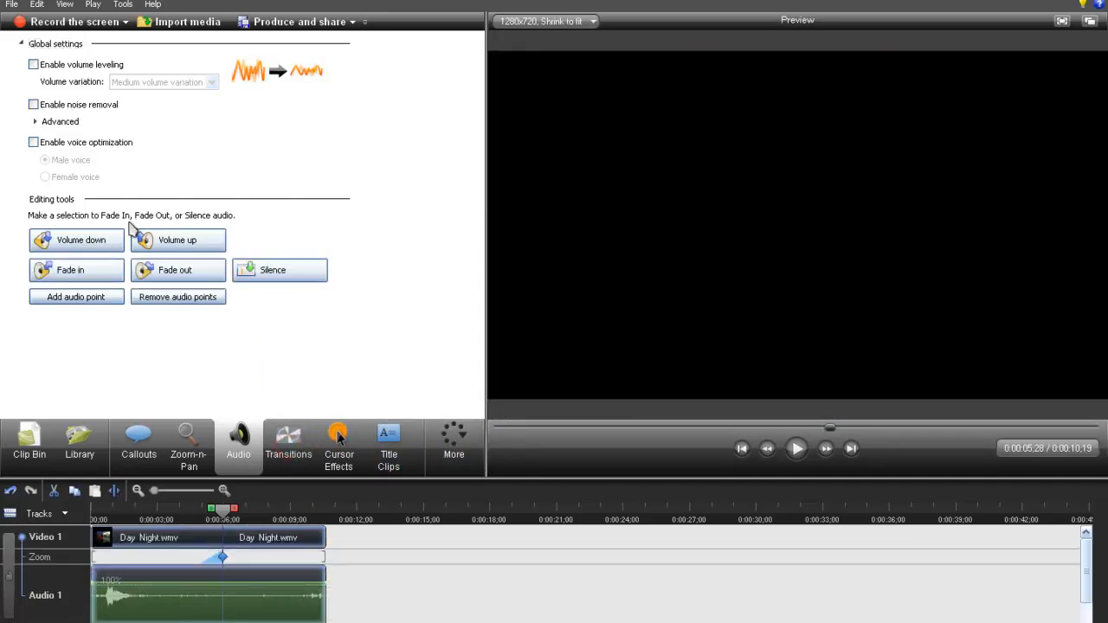
{"action": "left_click", "coordinate": [181, 298]}
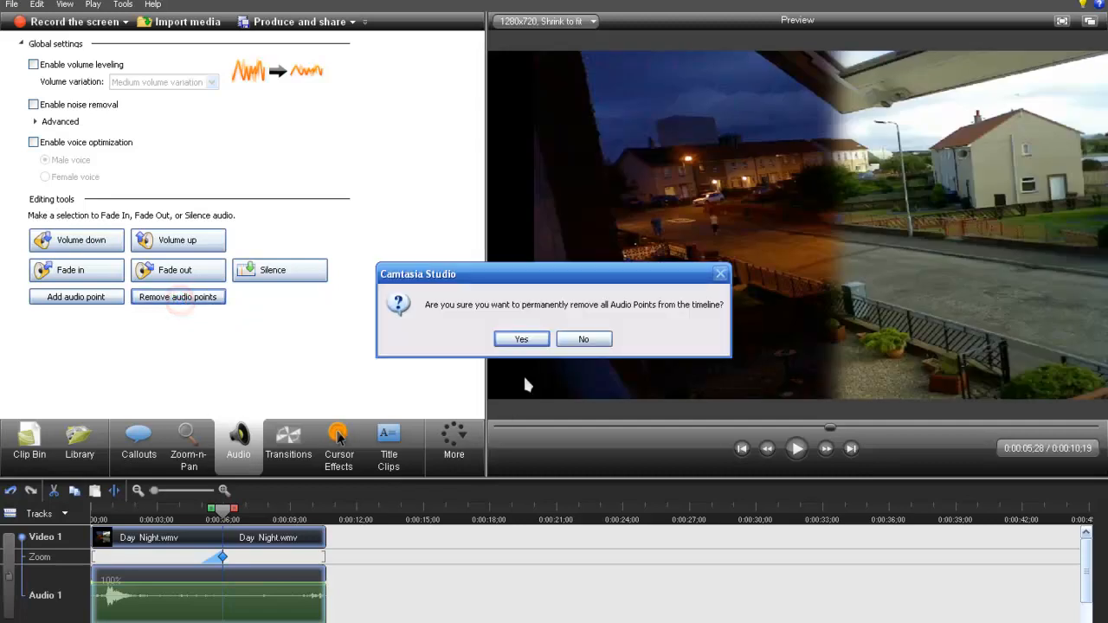
{"action": "left_click", "coordinate": [585, 339]}
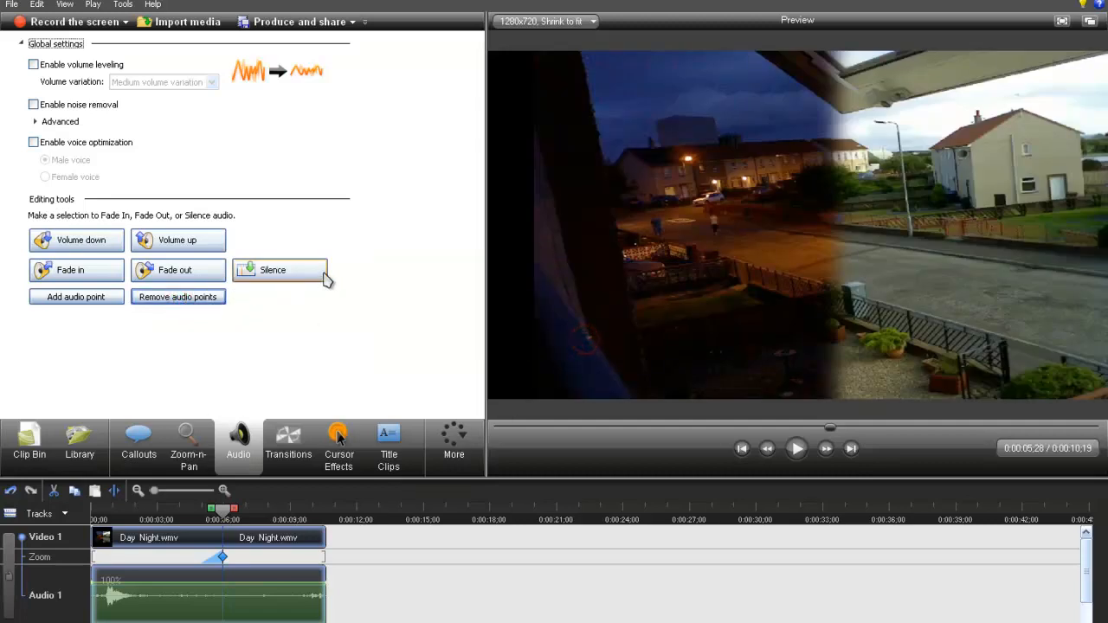
{"action": "left_click", "coordinate": [288, 272]}
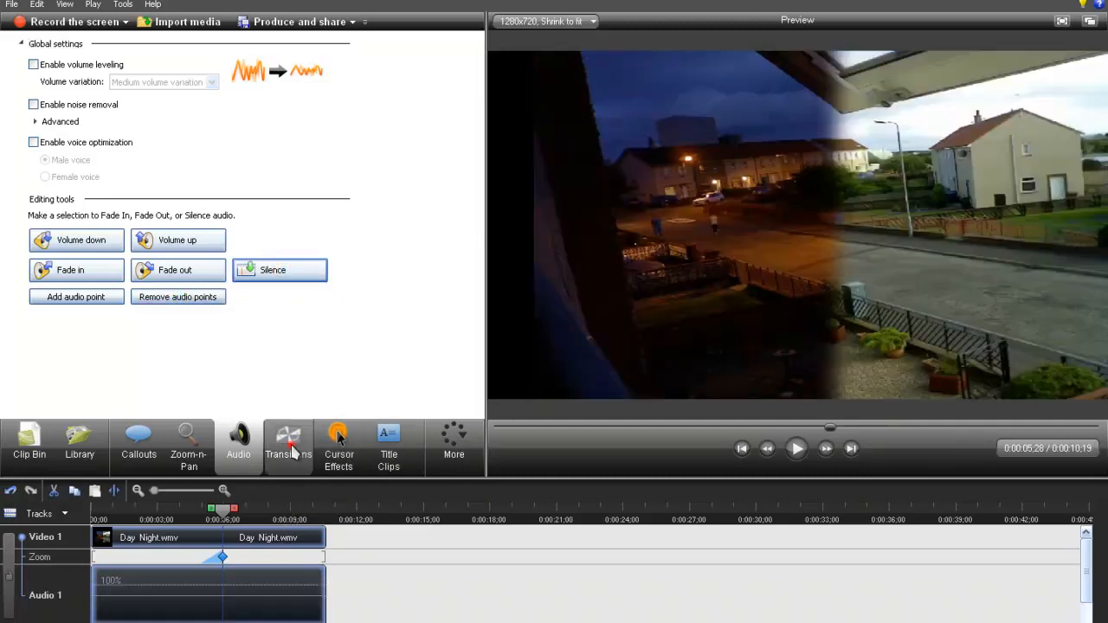
- Open the Cursor Effects settings and move the playhead near the start of the Day Night clip, at 0:00:00;11
{"action": "left_click", "coordinate": [188, 446]}
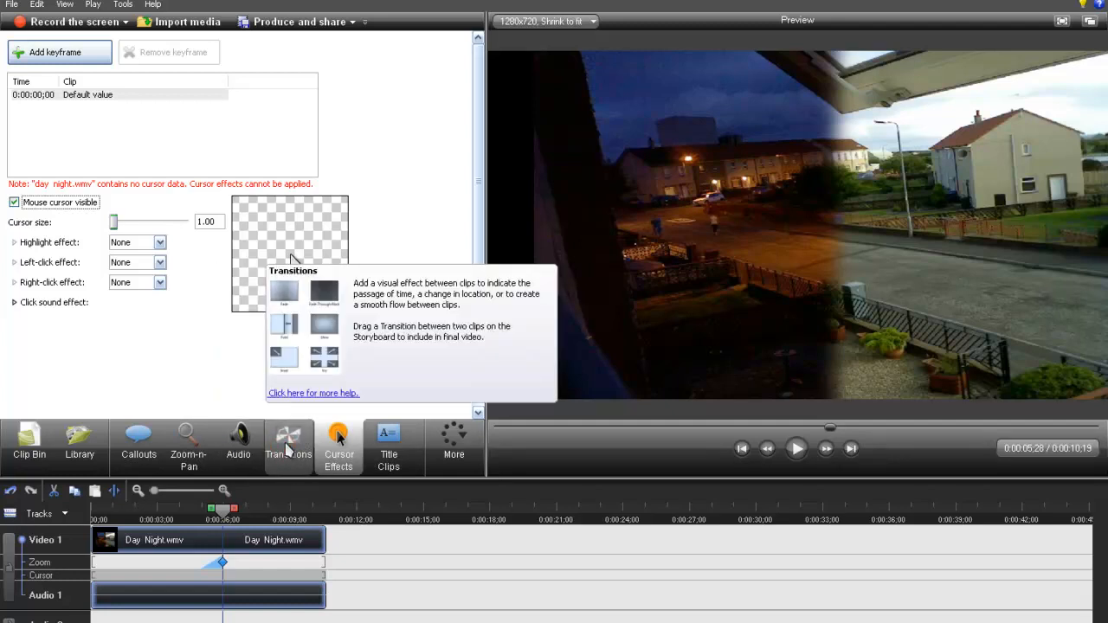
{"action": "left_click", "coordinate": [277, 462]}
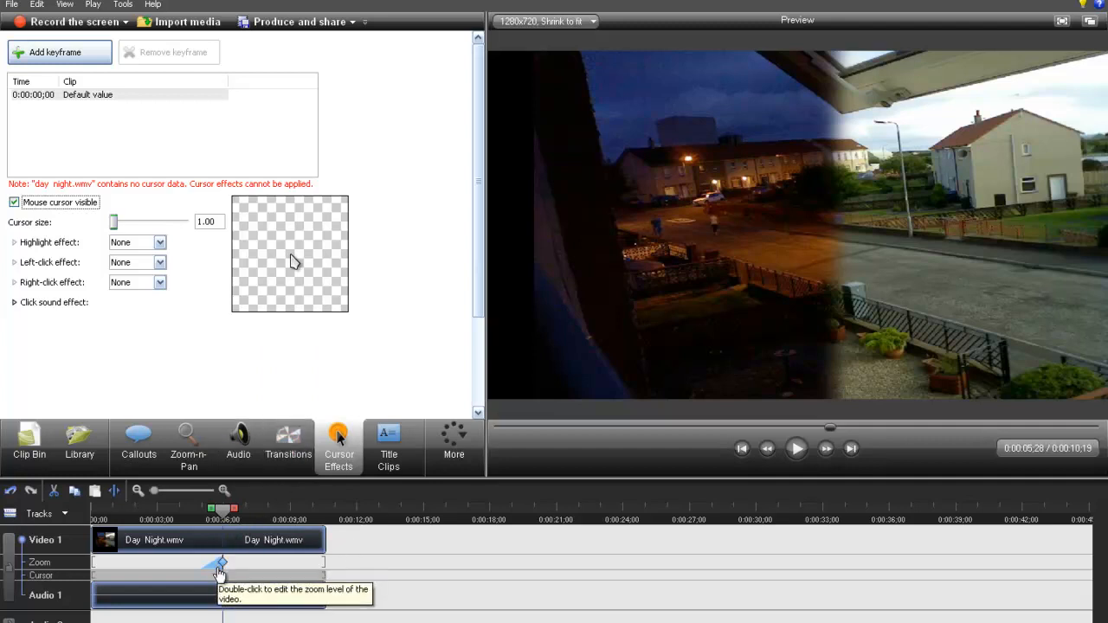
{"action": "left_click", "coordinate": [164, 563]}
{"action": "left_click", "coordinate": [109, 542]}
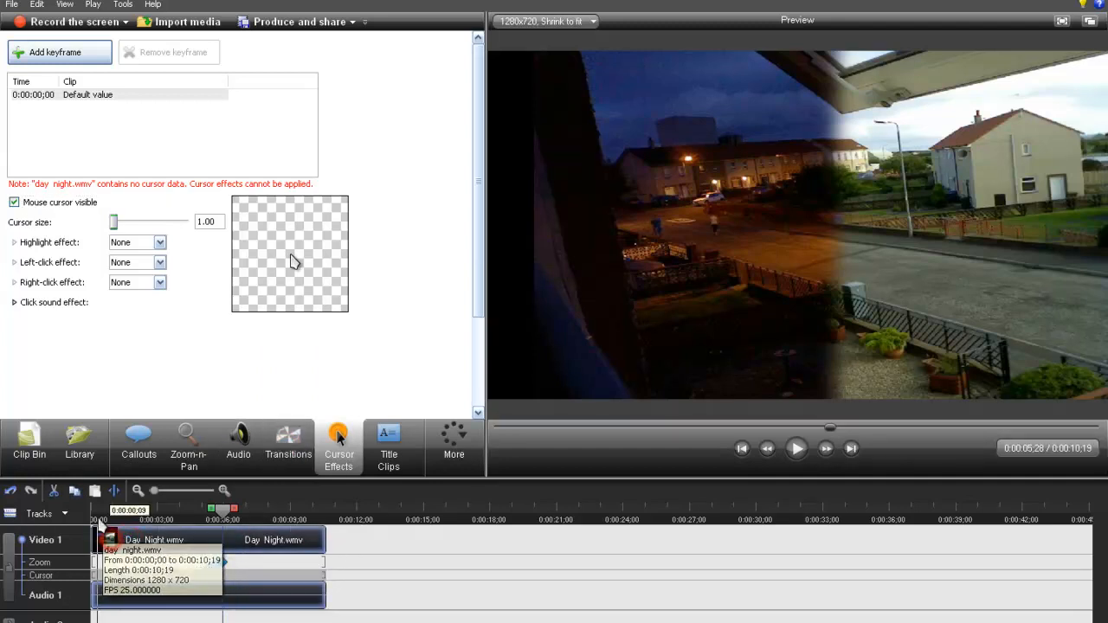
{"action": "left_click", "coordinate": [100, 511]}
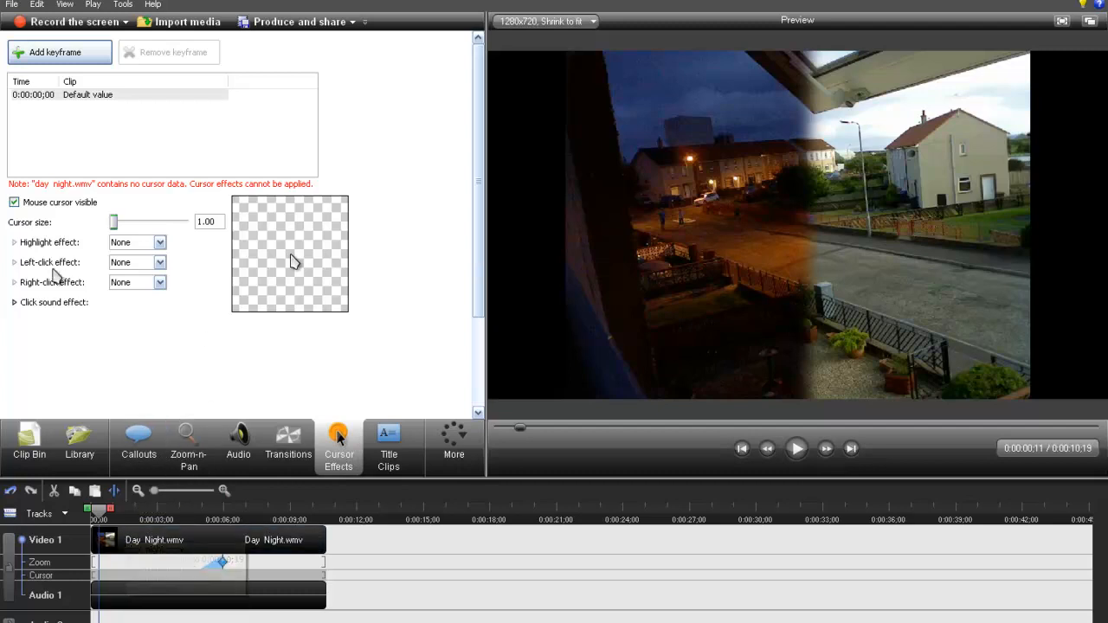
- Try the Spotlight and Magnify cursor highlight effects and reset the highlight effect to None
{"action": "left_click", "coordinate": [159, 246]}
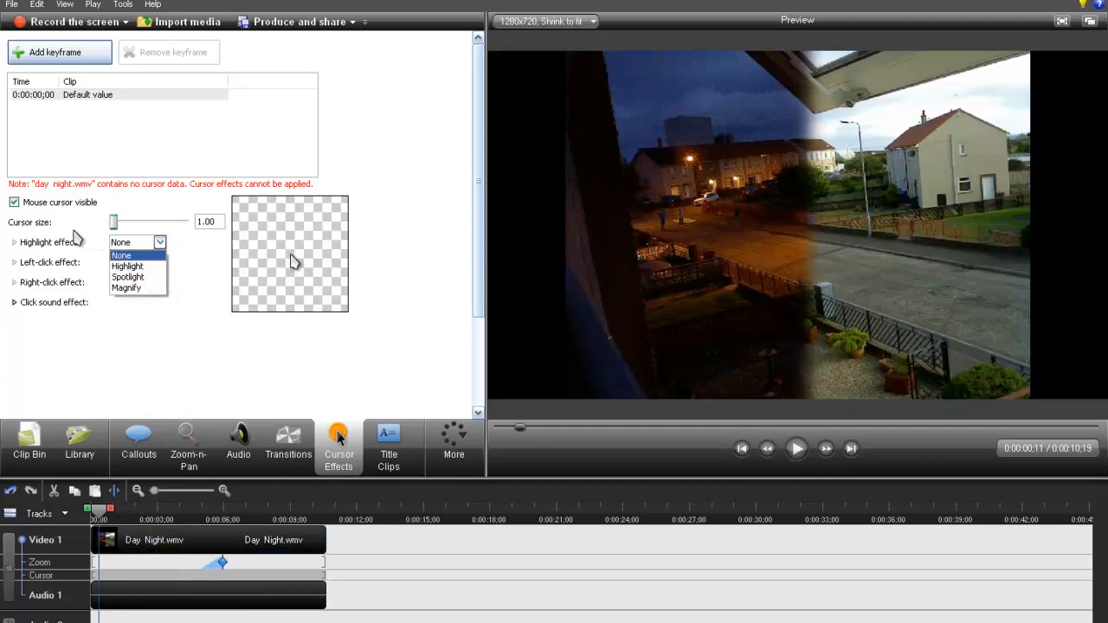
{"action": "left_click", "coordinate": [138, 278]}
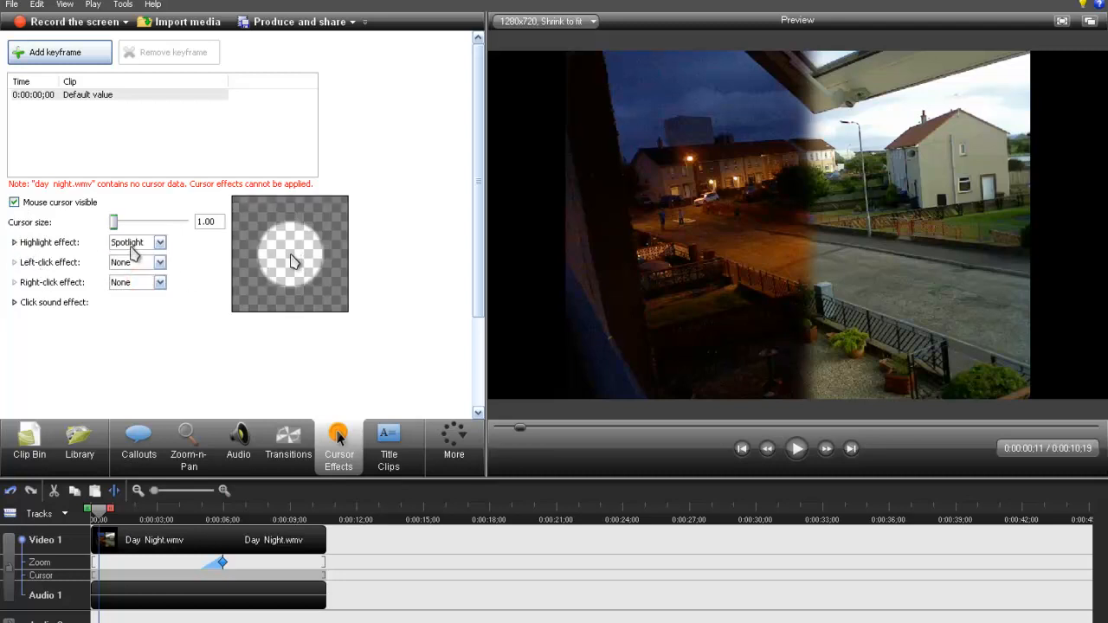
{"action": "left_click", "coordinate": [148, 264]}
{"action": "left_click", "coordinate": [149, 241]}
{"action": "left_click", "coordinate": [148, 241]}
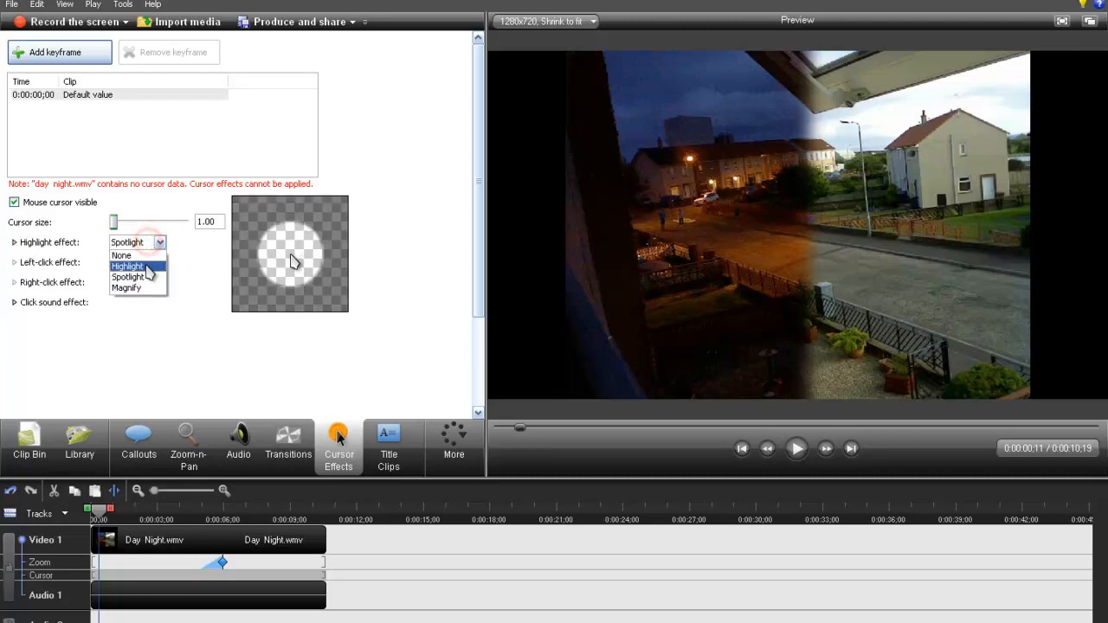
{"action": "left_click", "coordinate": [136, 289]}
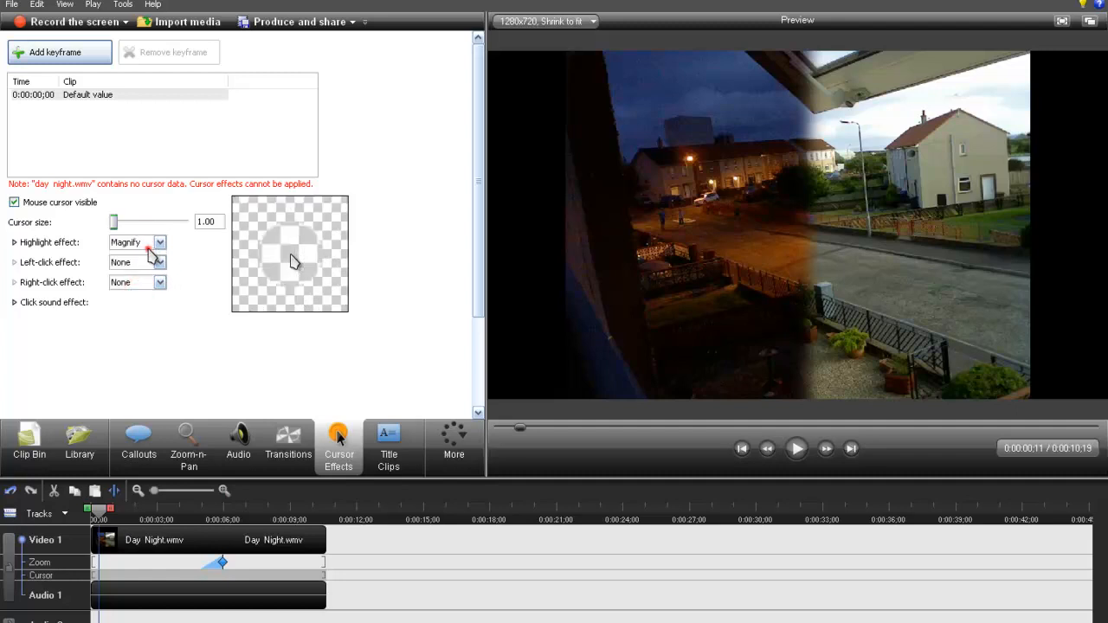
{"action": "left_click", "coordinate": [150, 246]}
{"action": "left_click", "coordinate": [148, 256]}
- Try the Rings, Warp and Ripple left-click cursor effects one after another
{"action": "left_click", "coordinate": [153, 263]}
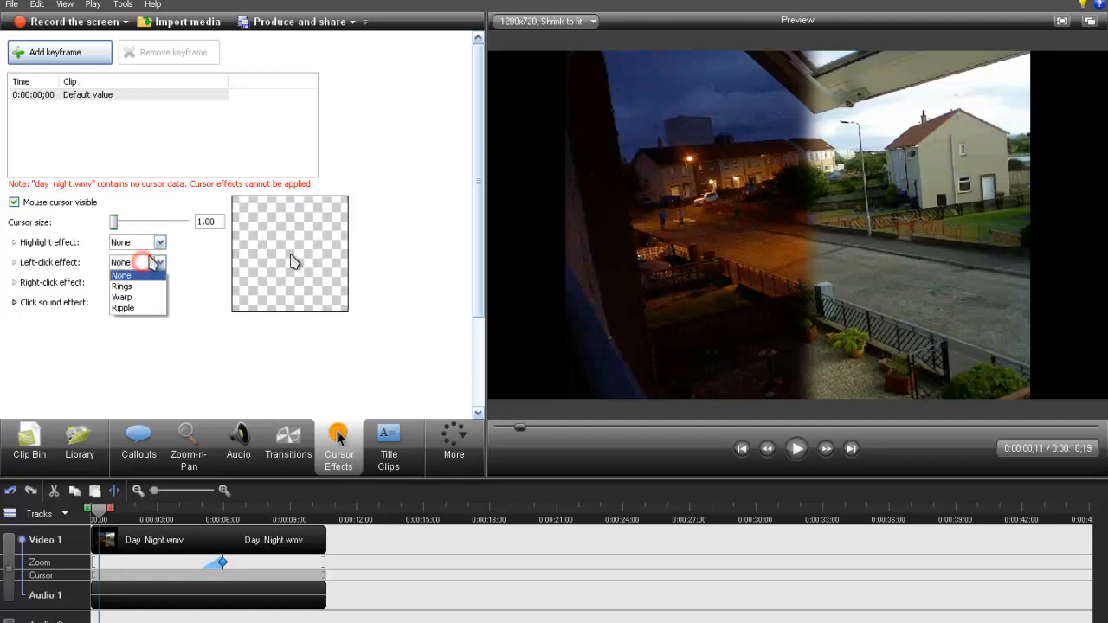
{"action": "left_click", "coordinate": [160, 286]}
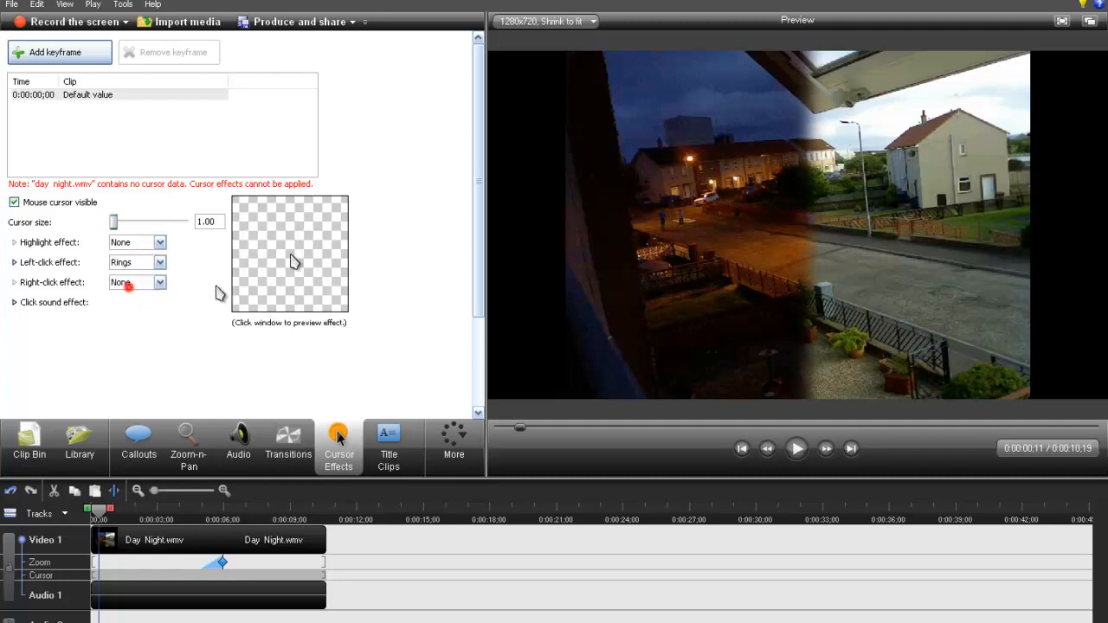
{"action": "left_click", "coordinate": [158, 264]}
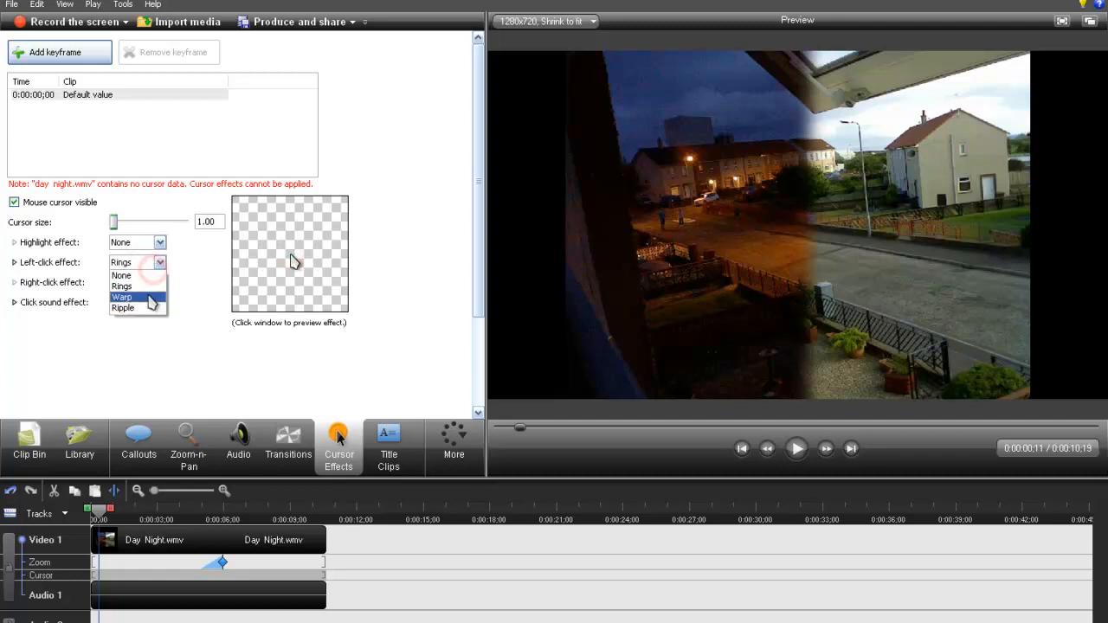
{"action": "left_click", "coordinate": [153, 297]}
{"action": "left_click", "coordinate": [156, 262]}
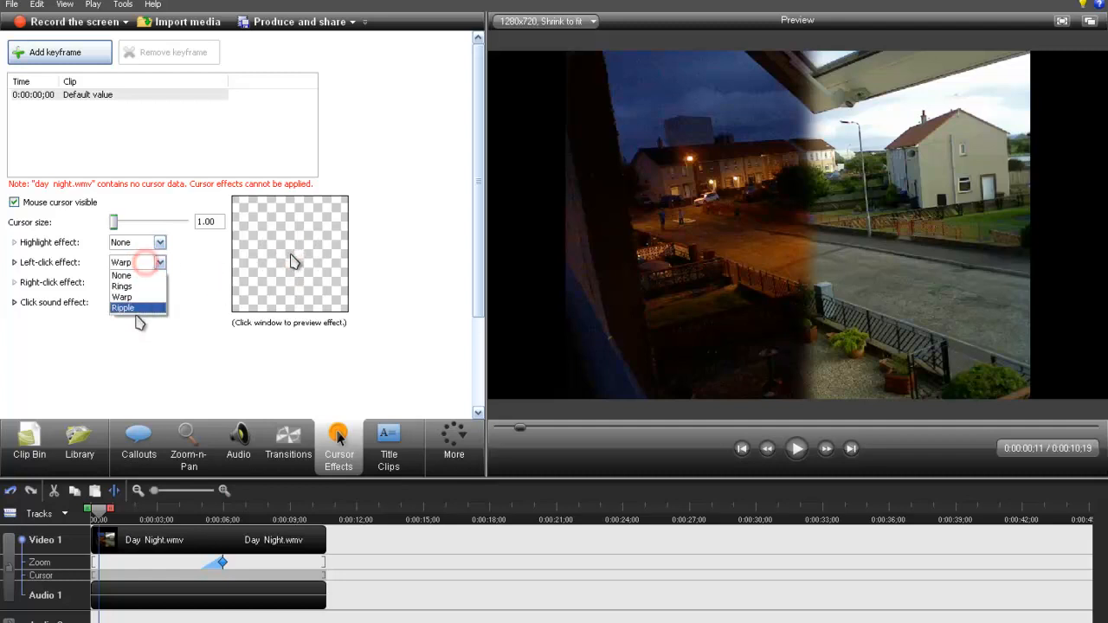
{"action": "left_click", "coordinate": [137, 309]}
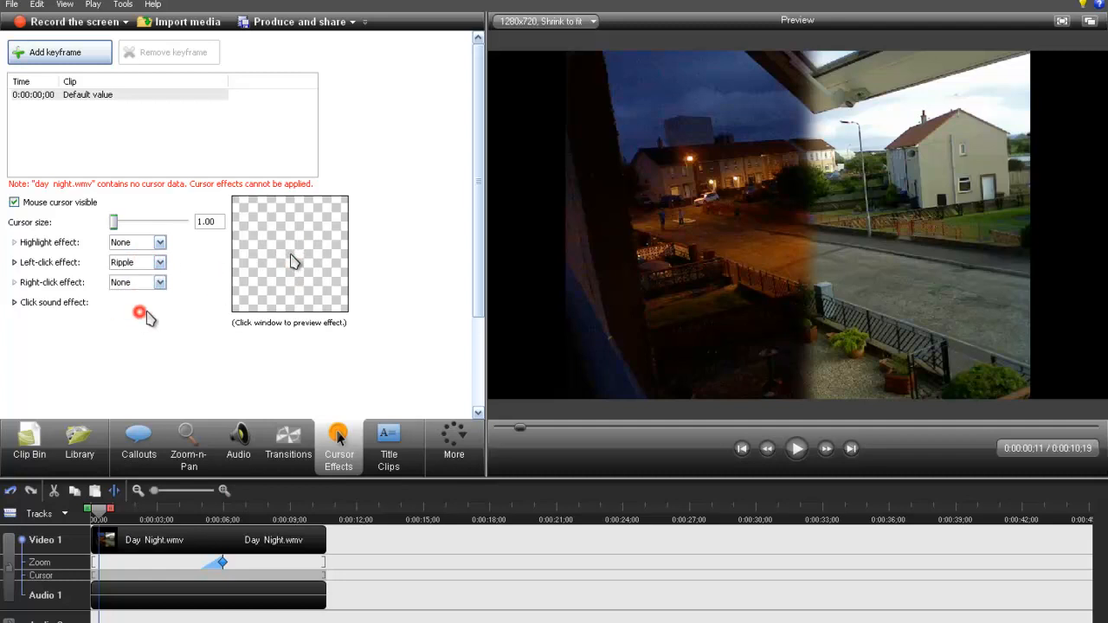
- Set both the left-click and the right-click cursor effects to Rings
{"action": "left_click", "coordinate": [137, 263]}
{"action": "left_click", "coordinate": [146, 290]}
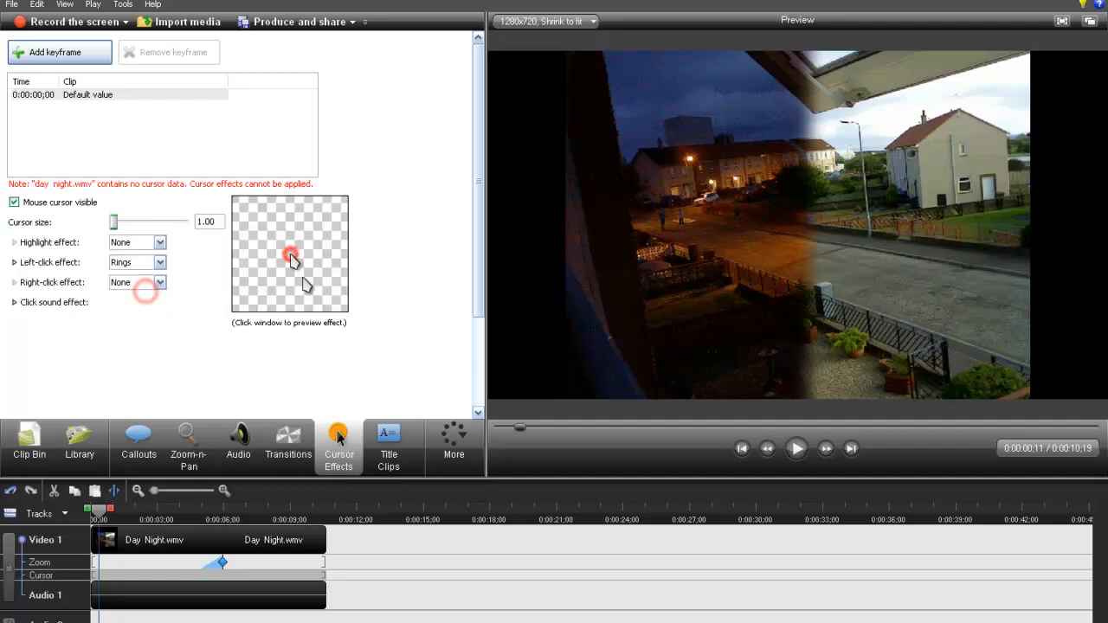
{"action": "left_click", "coordinate": [144, 283]}
{"action": "left_click", "coordinate": [136, 318]}
{"action": "left_click", "coordinate": [143, 263]}
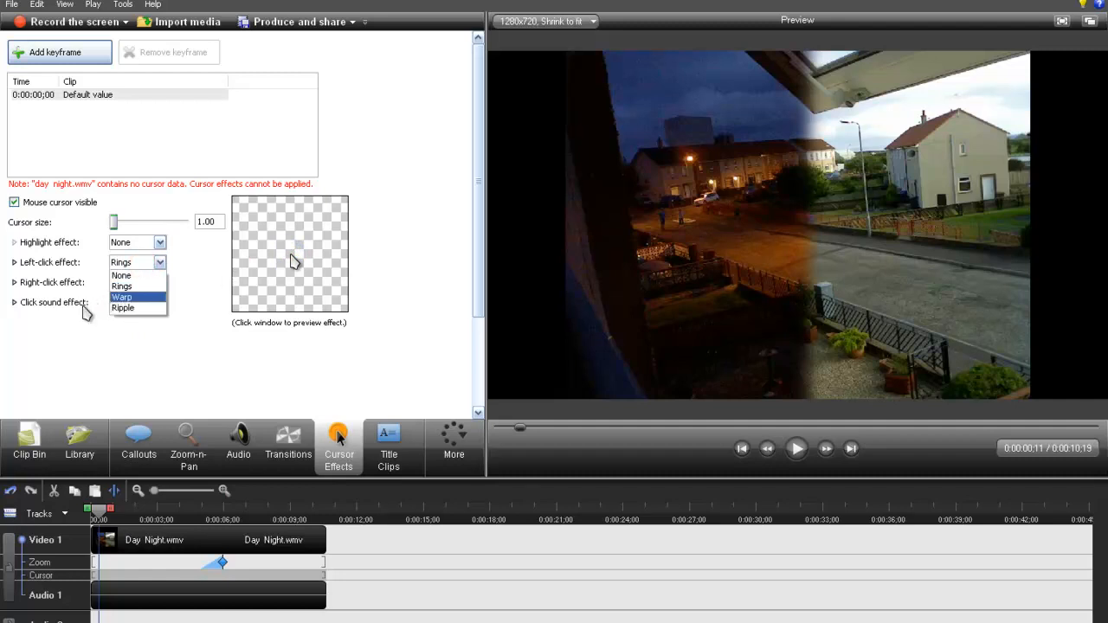
{"action": "left_click", "coordinate": [93, 327]}
- Expand the click sound effect options, set the left-click sound to Mouse click and play a preview of it
{"action": "left_click", "coordinate": [15, 303]}
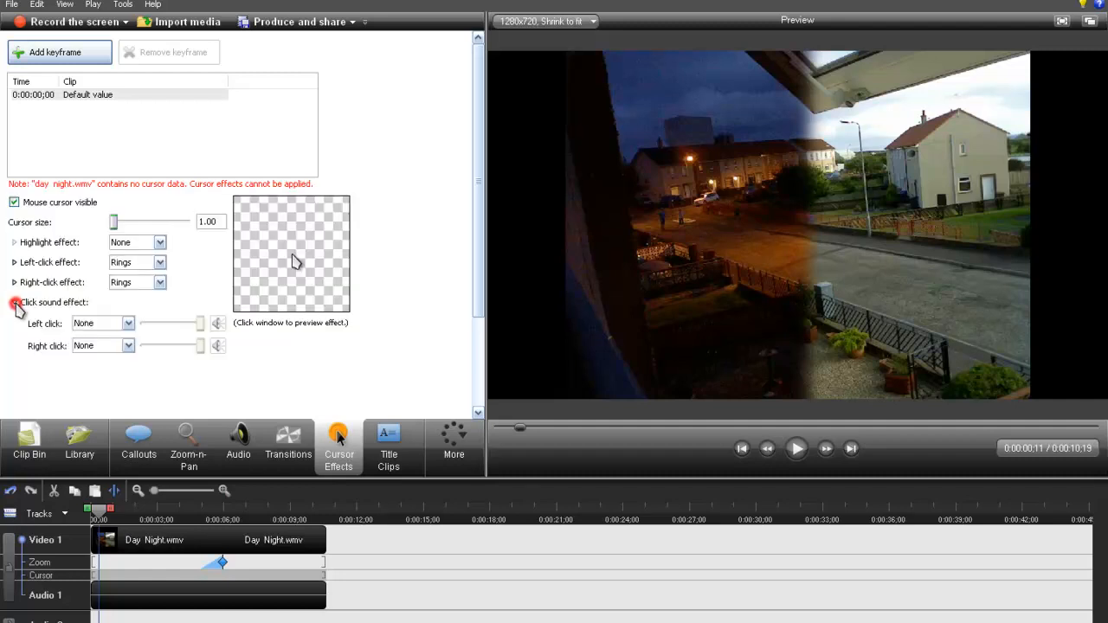
{"action": "left_click", "coordinate": [125, 325]}
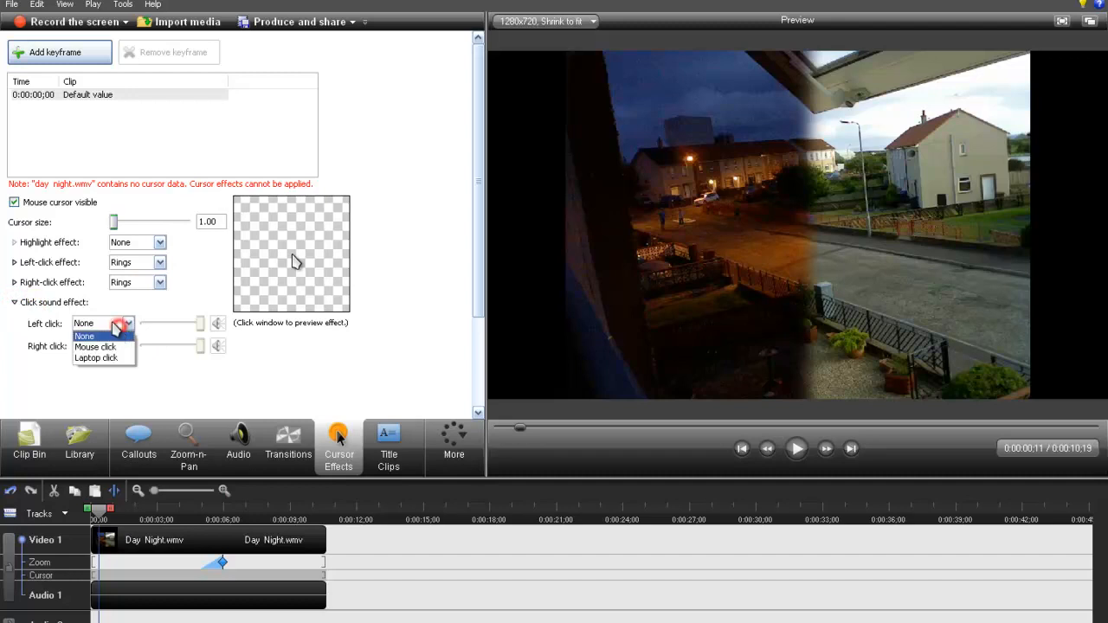
{"action": "left_click", "coordinate": [109, 347]}
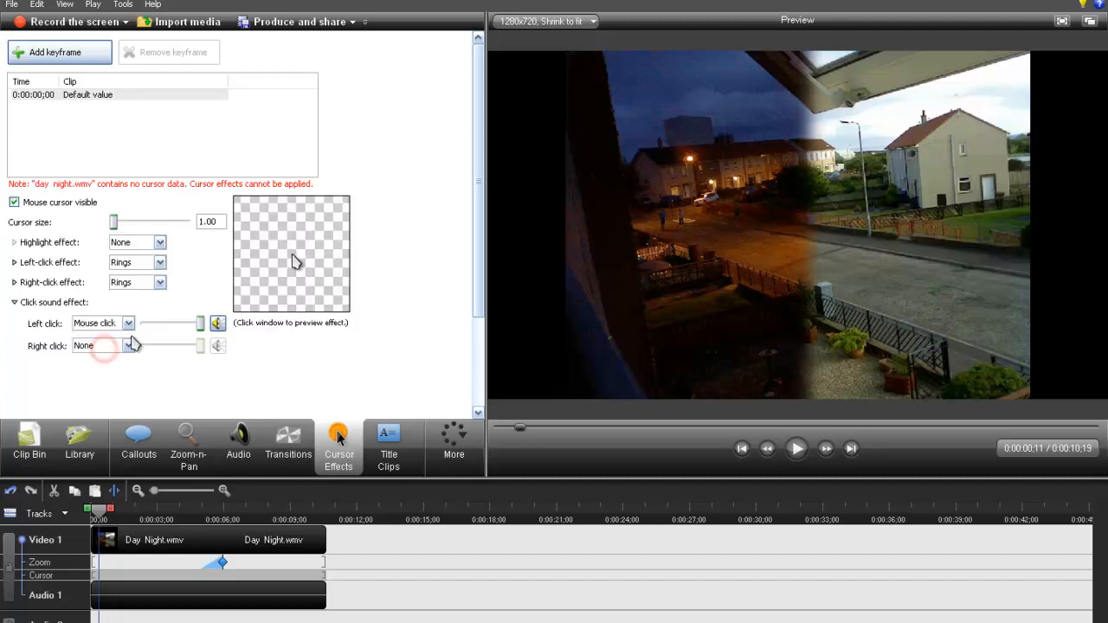
{"action": "left_click", "coordinate": [218, 324]}
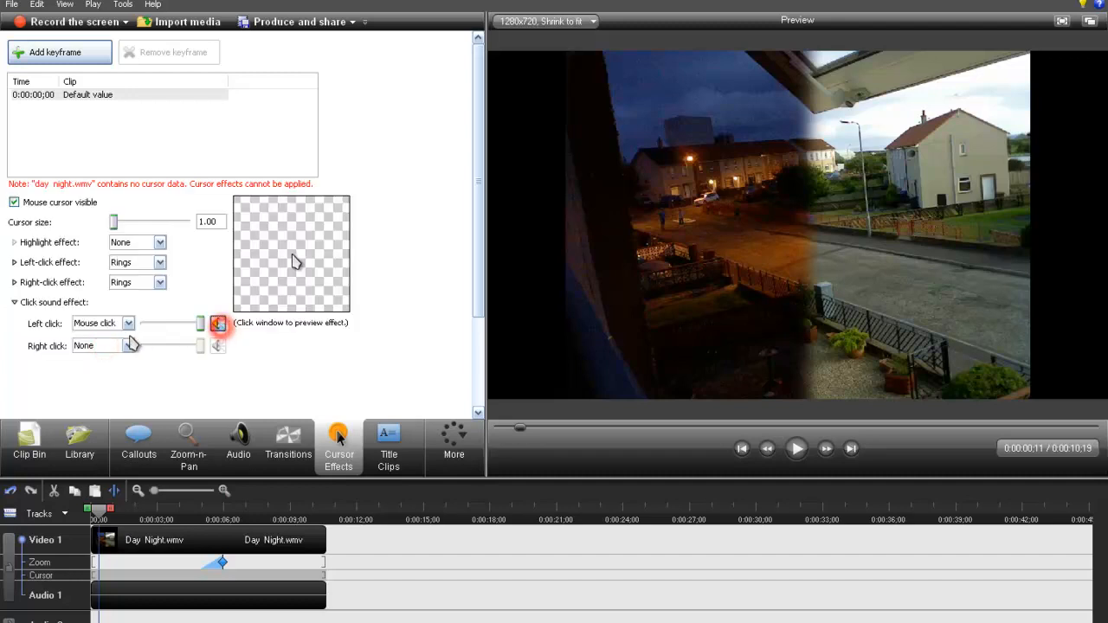
- Preview the Laptop click sound for left clicks and reset the left-click sound to None
{"action": "left_click", "coordinate": [99, 346]}
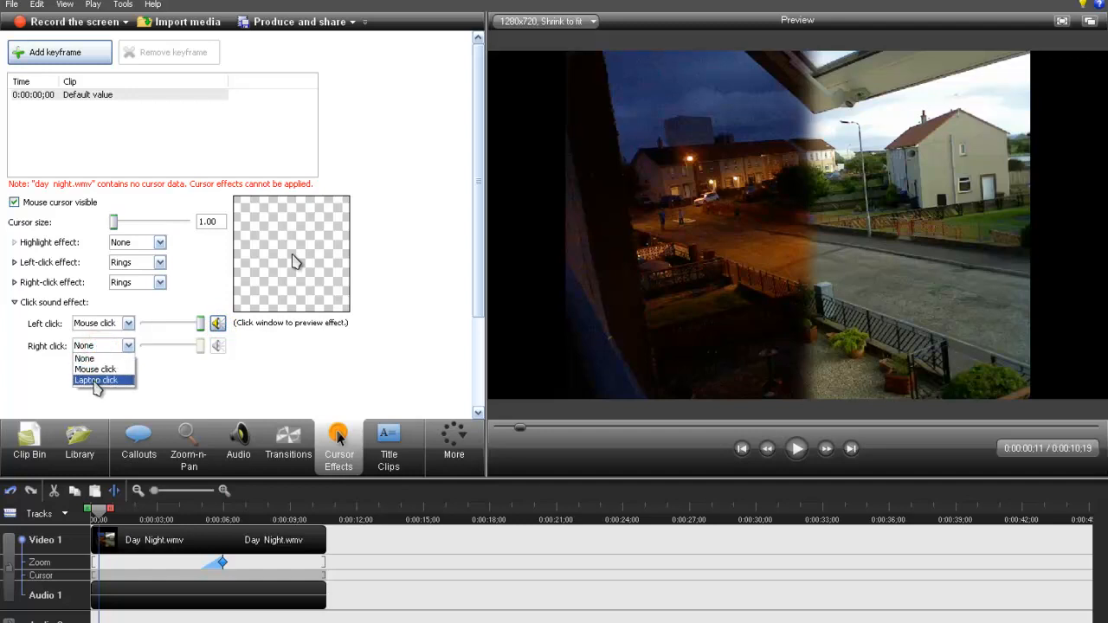
{"action": "left_click", "coordinate": [99, 325]}
{"action": "left_click", "coordinate": [100, 325]}
{"action": "left_click", "coordinate": [101, 359]}
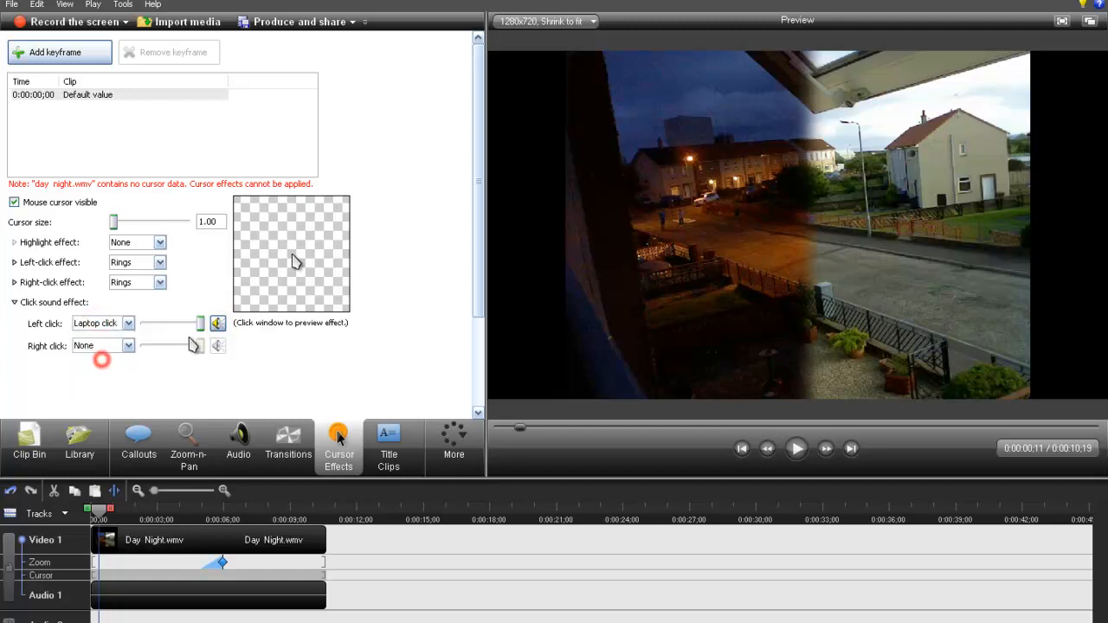
{"action": "left_click", "coordinate": [217, 323]}
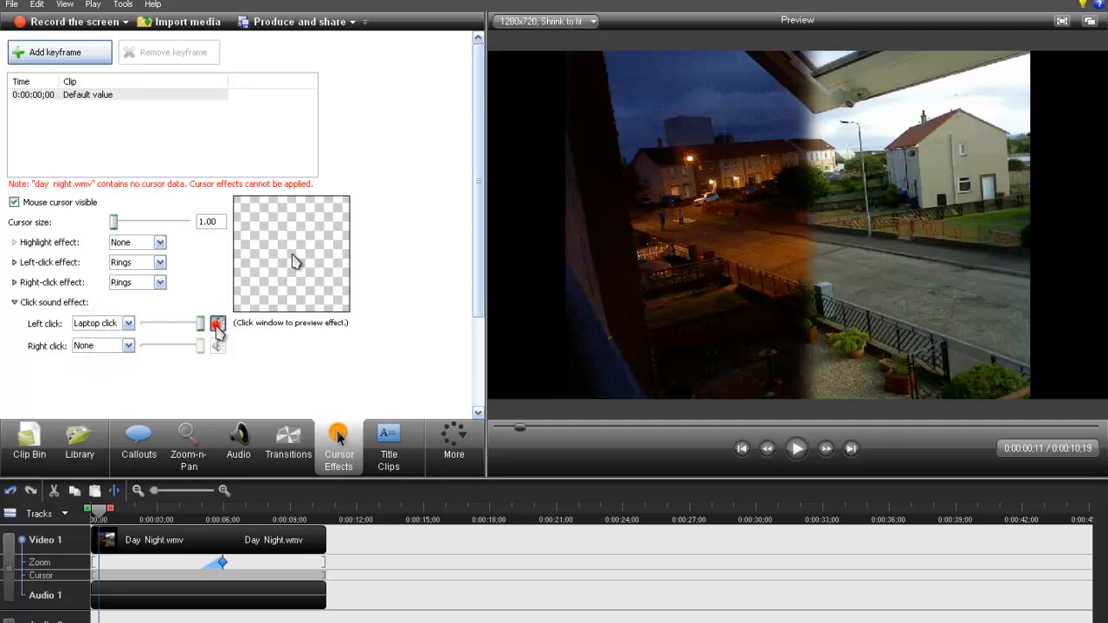
{"action": "left_click", "coordinate": [129, 323]}
{"action": "left_click", "coordinate": [103, 336]}
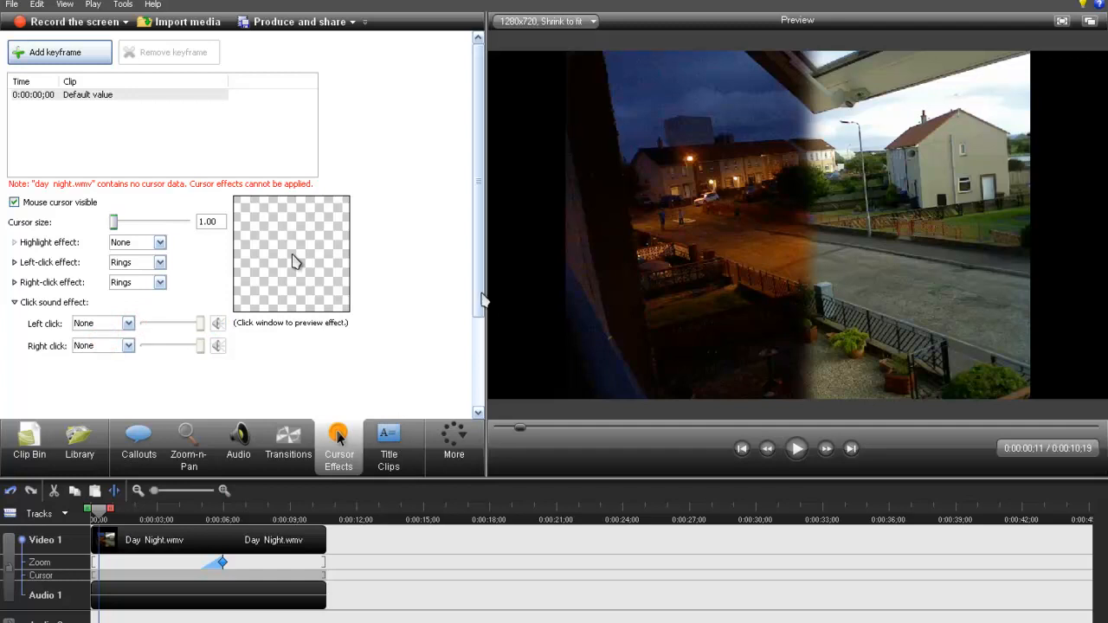
- Add a title clip after the Day Night clip and enter the placeholder text "iijijjjijiji"
{"action": "scroll", "coordinate": [483, 301], "scroll_direction": "down", "scroll_amount": 3}
{"action": "left_click", "coordinate": [382, 442]}
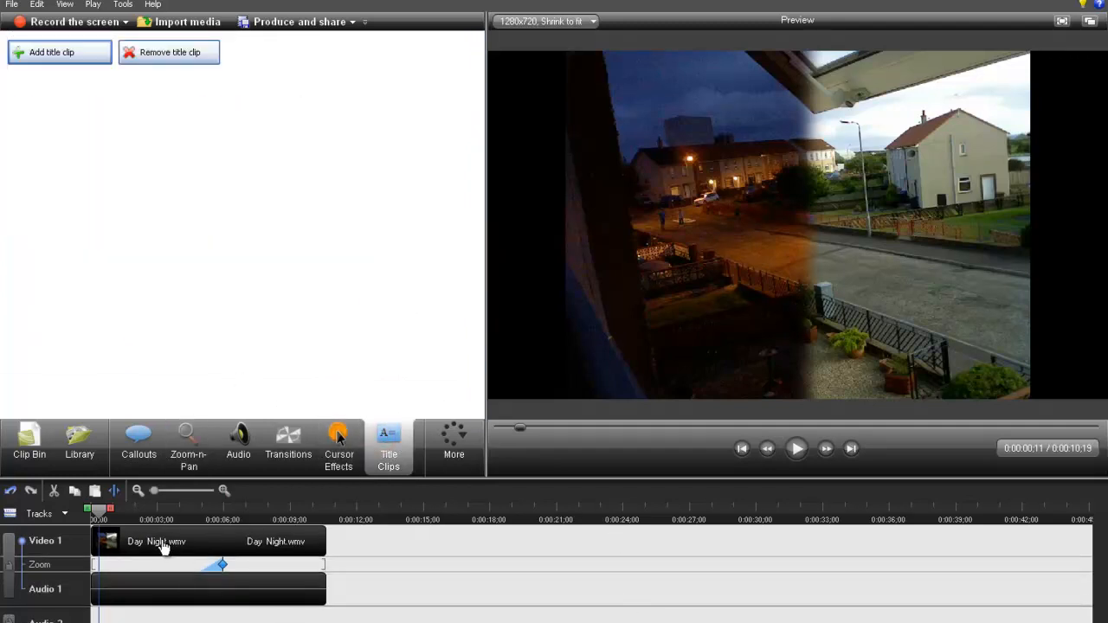
{"action": "left_click", "coordinate": [70, 53]}
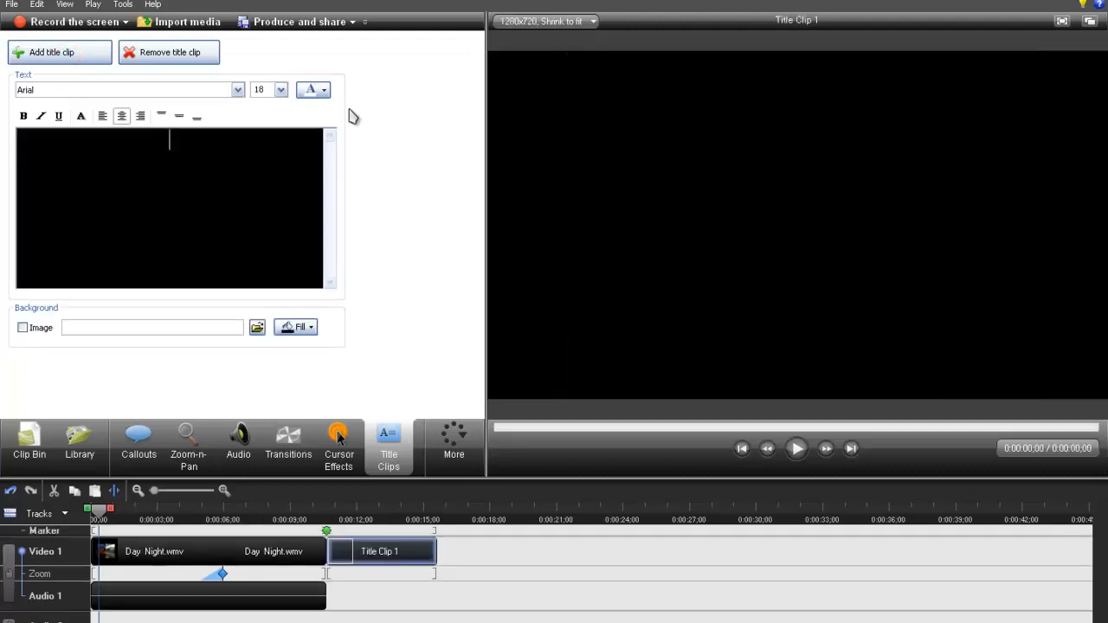
{"action": "left_click", "coordinate": [414, 561]}
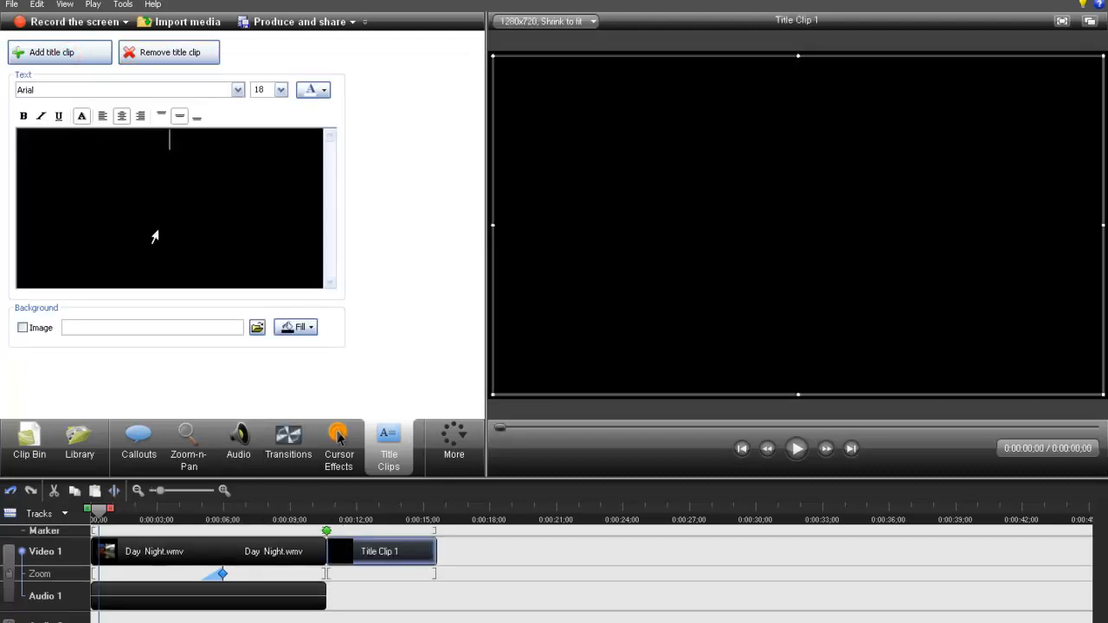
{"action": "type", "text": "iijjjjjjiji"}
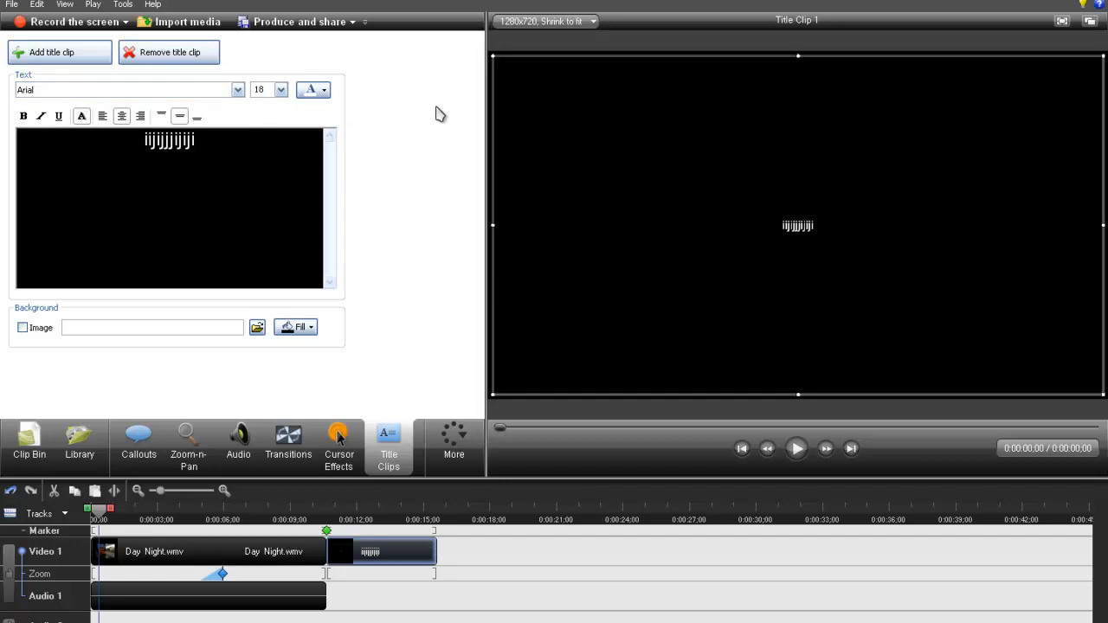
- Enlarge the whole title clip text to font size 72
{"action": "left_click", "coordinate": [280, 89]}
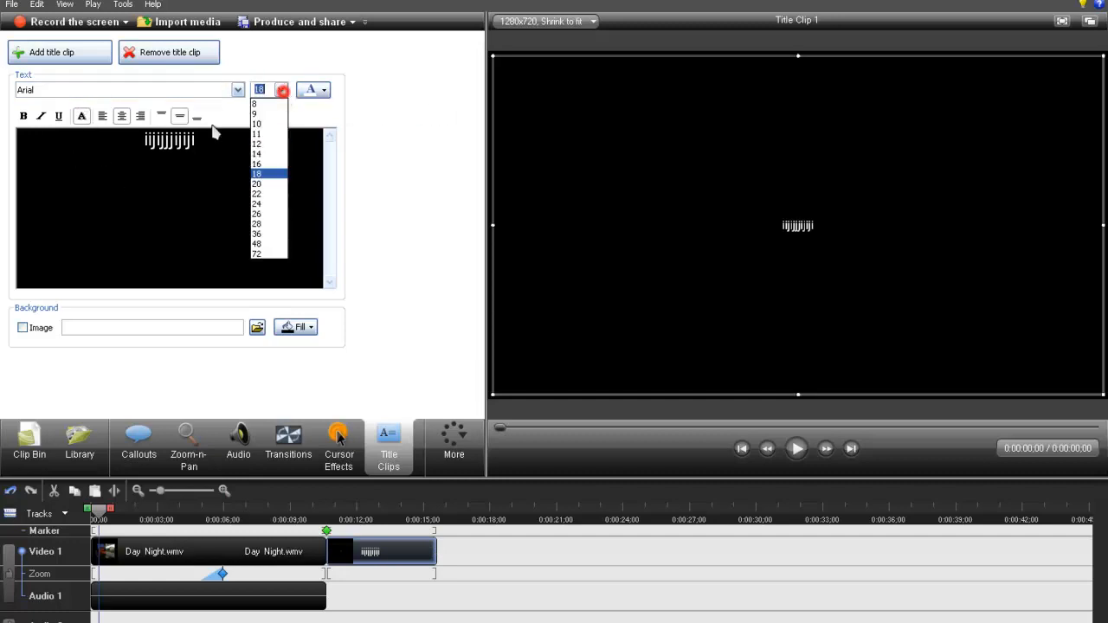
{"action": "left_click", "coordinate": [260, 253]}
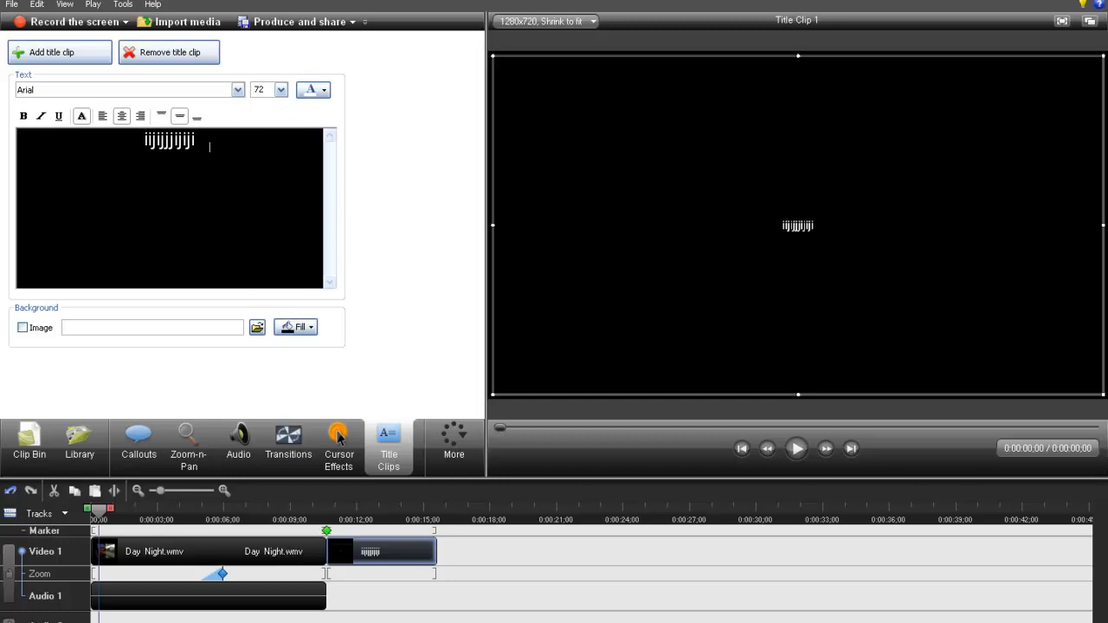
{"action": "left_click_drag", "start_coordinate": [210, 145], "coordinate": [135, 143]}
{"action": "left_click", "coordinate": [281, 89]}
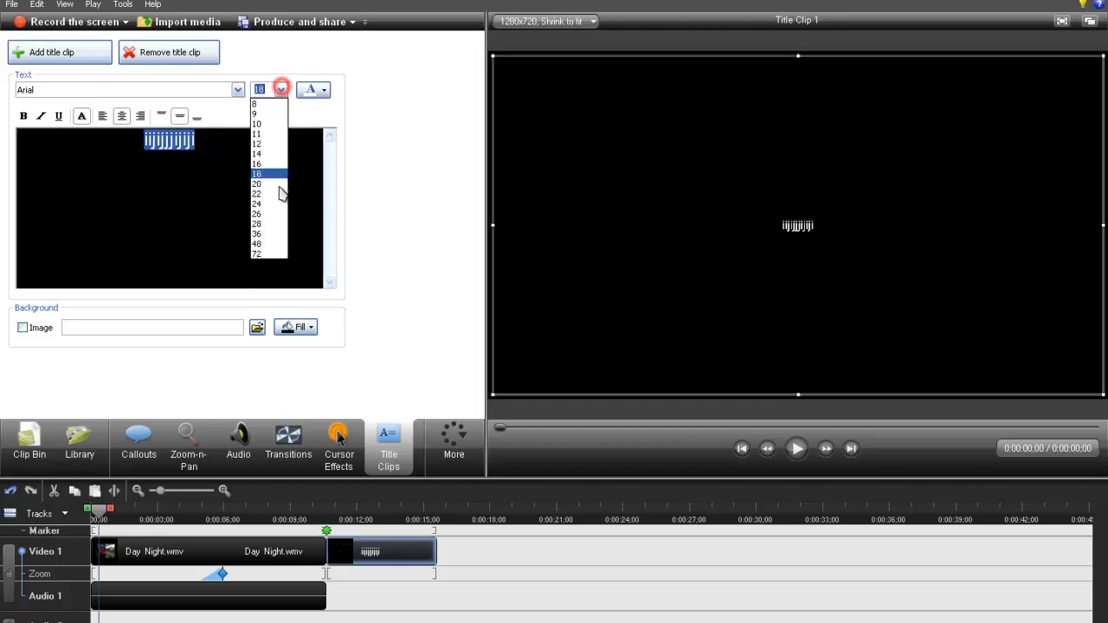
{"action": "left_click", "coordinate": [272, 255]}
{"action": "left_click", "coordinate": [141, 240]}
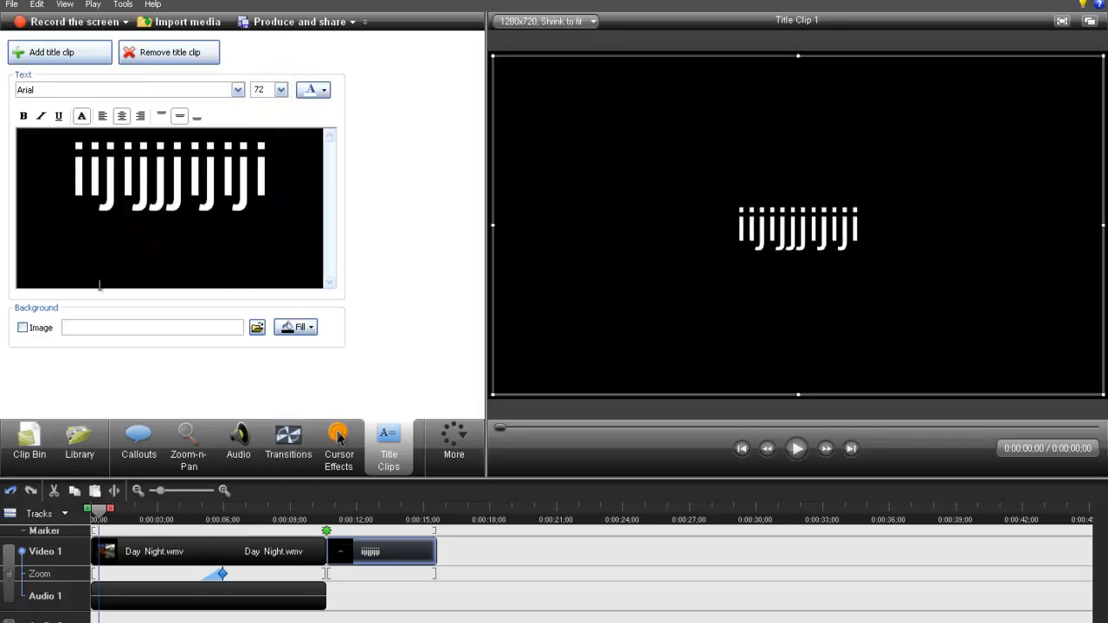
- Replace the title clip's placeholder text with "camtasia 7"
{"action": "left_click_drag", "start_coordinate": [275, 184], "coordinate": [63, 201]}
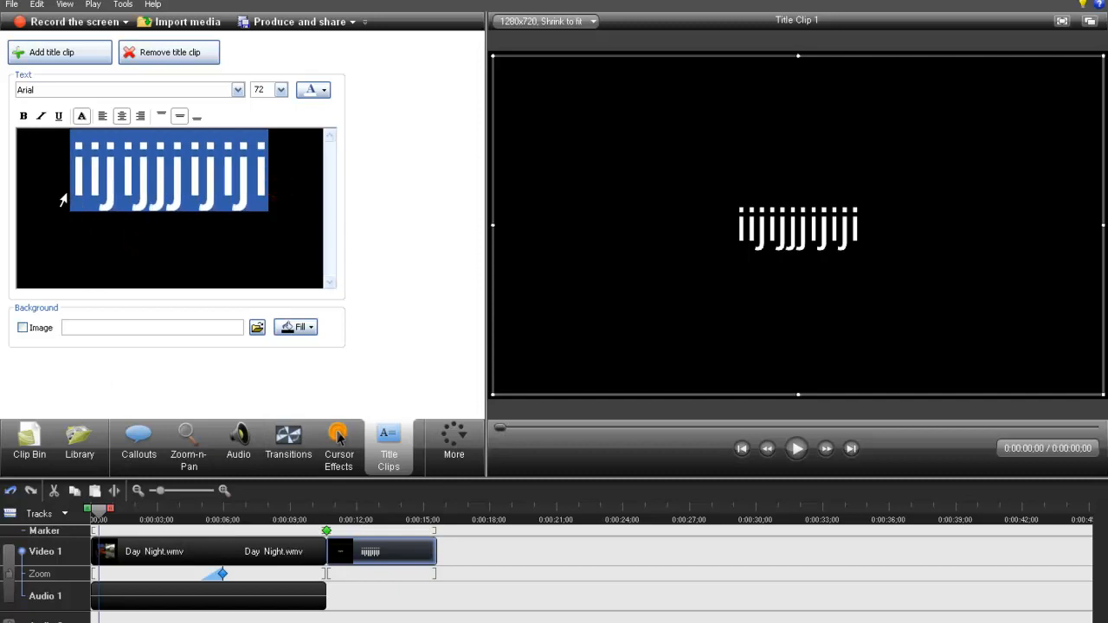
{"action": "type", "text": "cam"}
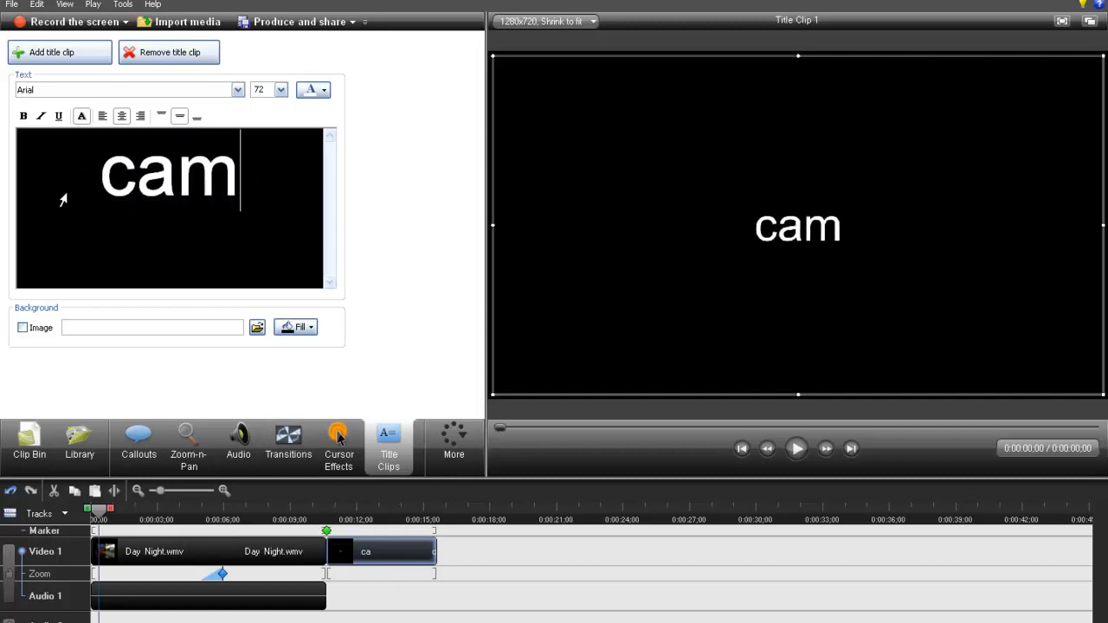
{"action": "type", "text": "tasia"}
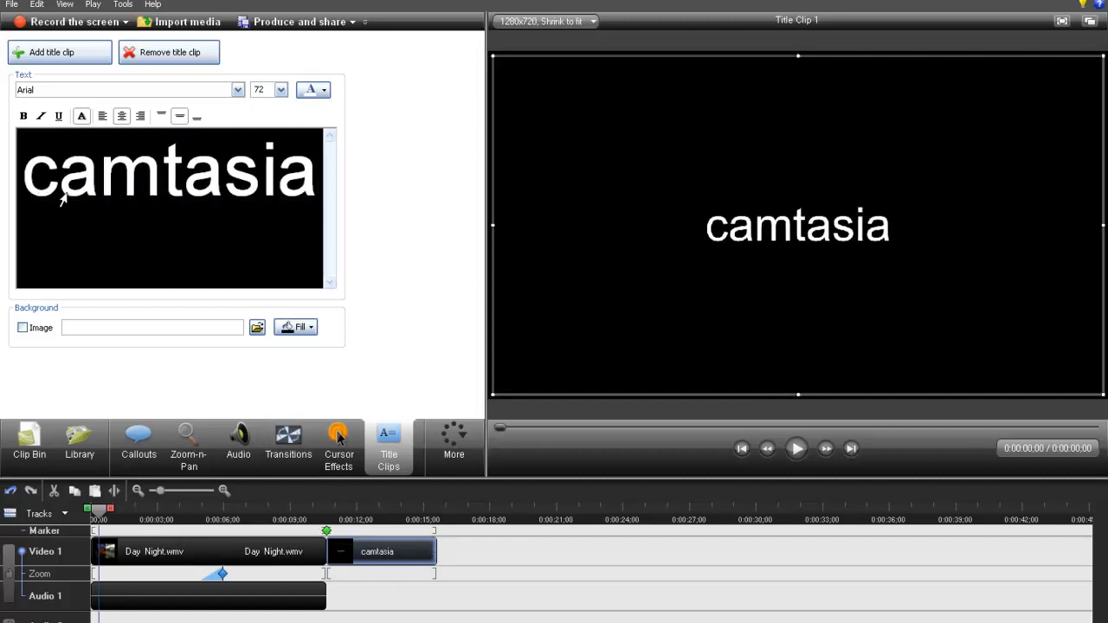
{"action": "type", "text": " 7"}
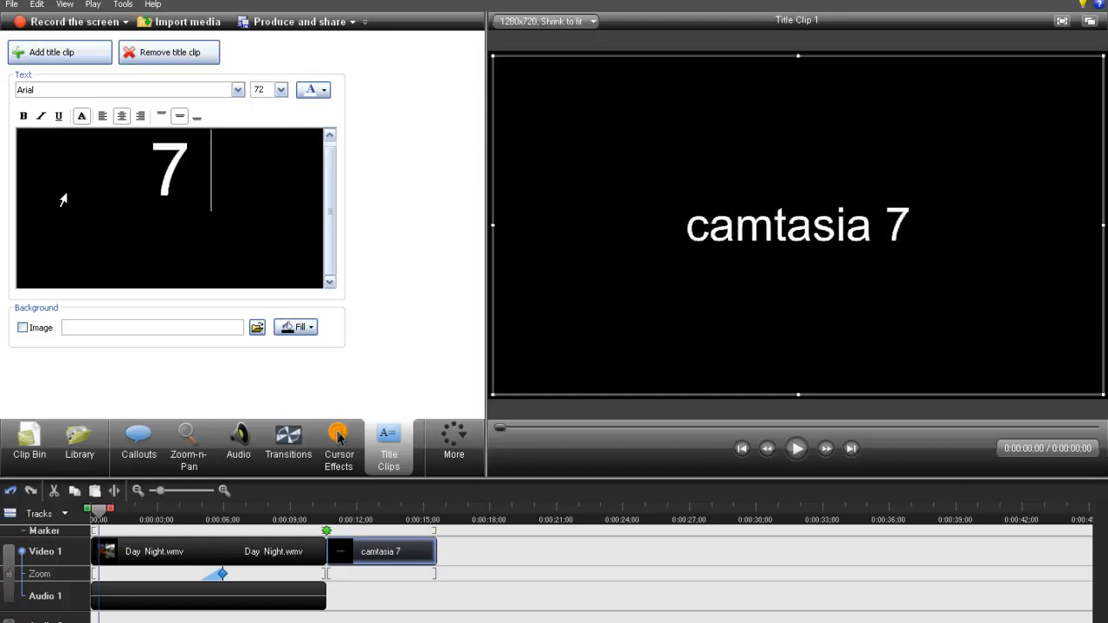
- Clear the title text and remove the title clip from the timeline
{"action": "key", "text": "BackSpace"}
{"action": "key", "text": "BackSpace"}
{"action": "key", "text": "BackSpace"}
{"action": "key", "text": "BackSpace"}
{"action": "key", "text": "BackSpace"}
{"action": "key", "text": "BackSpace"}
{"action": "key", "text": "BackSpace"}
{"action": "key", "text": "BackSpace"}
{"action": "key", "text": "BackSpace"}
{"action": "key", "text": "BackSpace"}
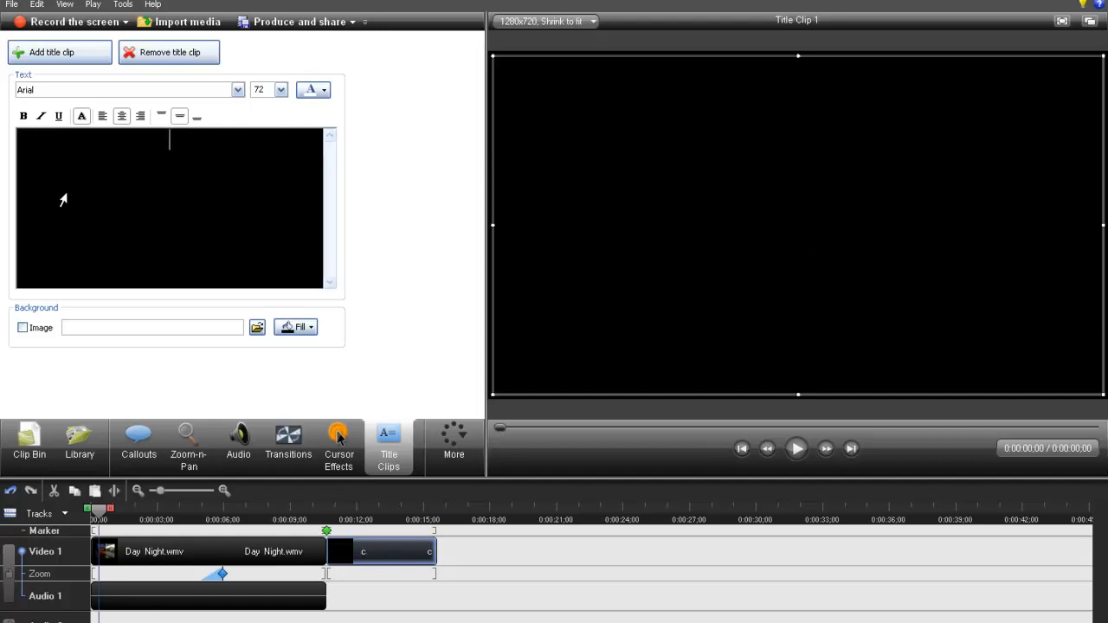
{"action": "left_click", "coordinate": [181, 57]}
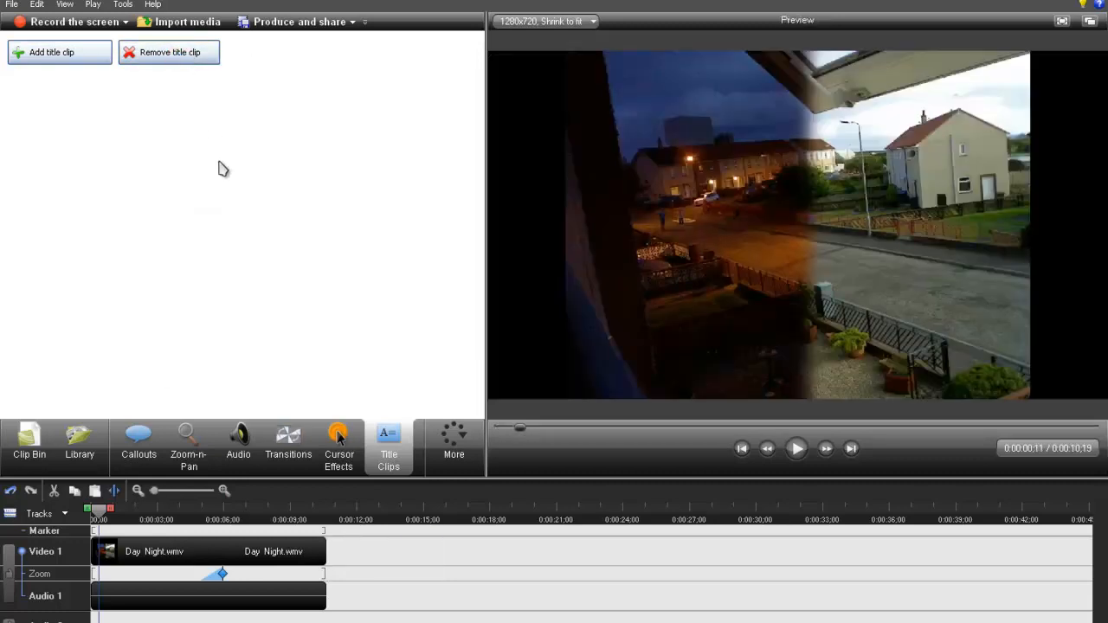
- Widen the editing area until every editing tool through Quizzing fits, and open the Voice Narration settings
{"action": "left_click", "coordinate": [459, 457]}
{"action": "left_click", "coordinate": [486, 436]}
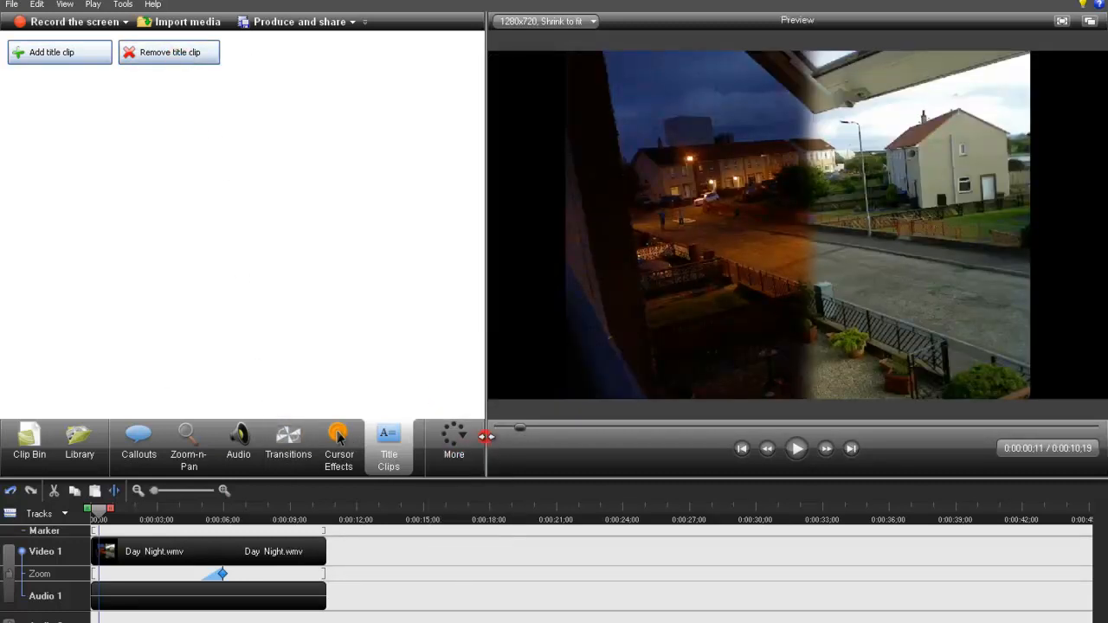
{"action": "left_click_drag", "start_coordinate": [486, 435], "coordinate": [671, 444]}
{"action": "left_click", "coordinate": [439, 446]}
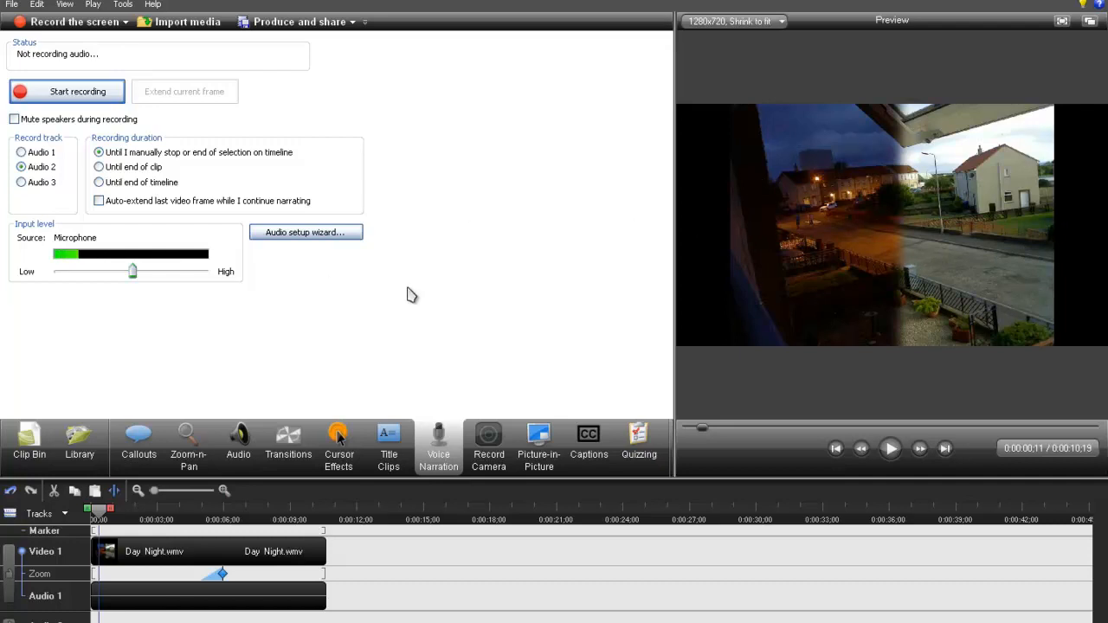
- Look through the Picture-in-Picture, Captions and Quizzing settings, dismissing the captions tip
{"action": "left_click", "coordinate": [540, 456]}
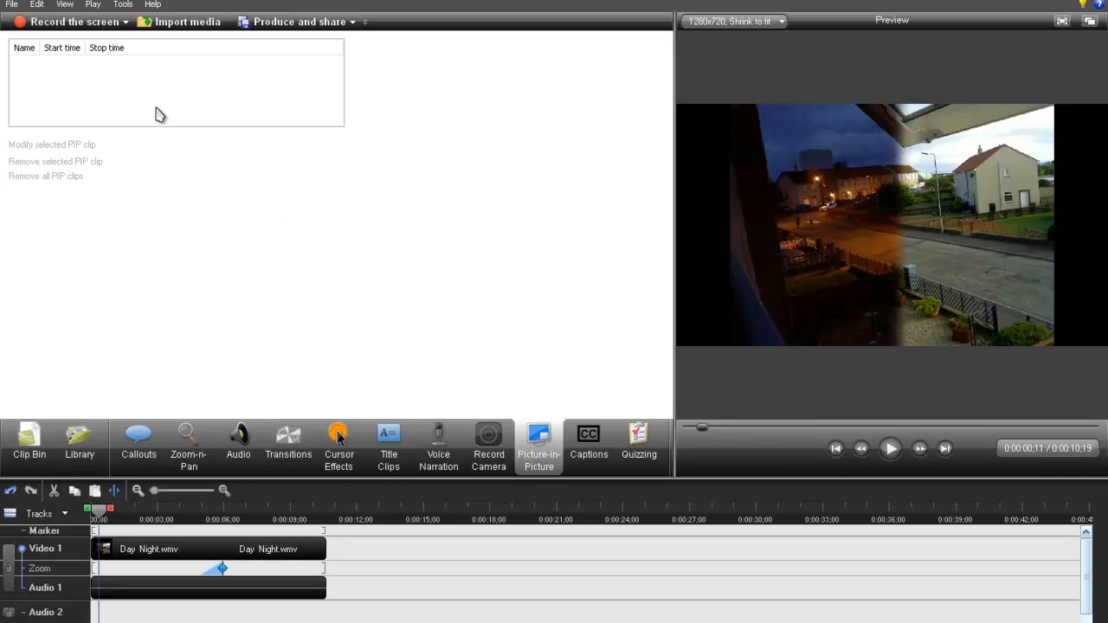
{"action": "left_click", "coordinate": [591, 444]}
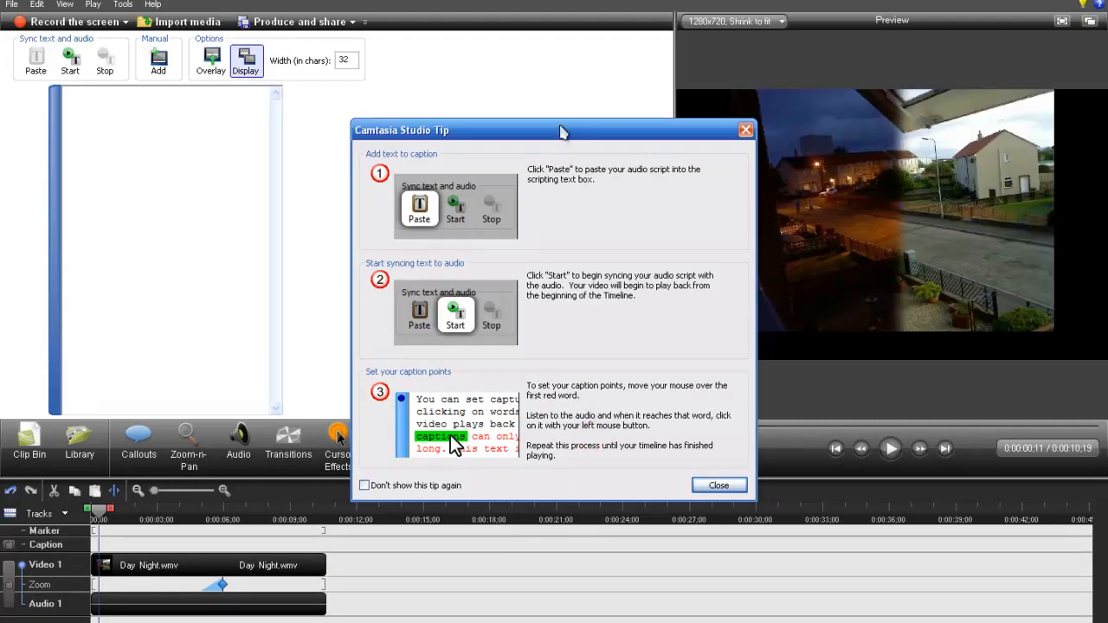
{"action": "left_click_drag", "start_coordinate": [561, 131], "coordinate": [461, 31]}
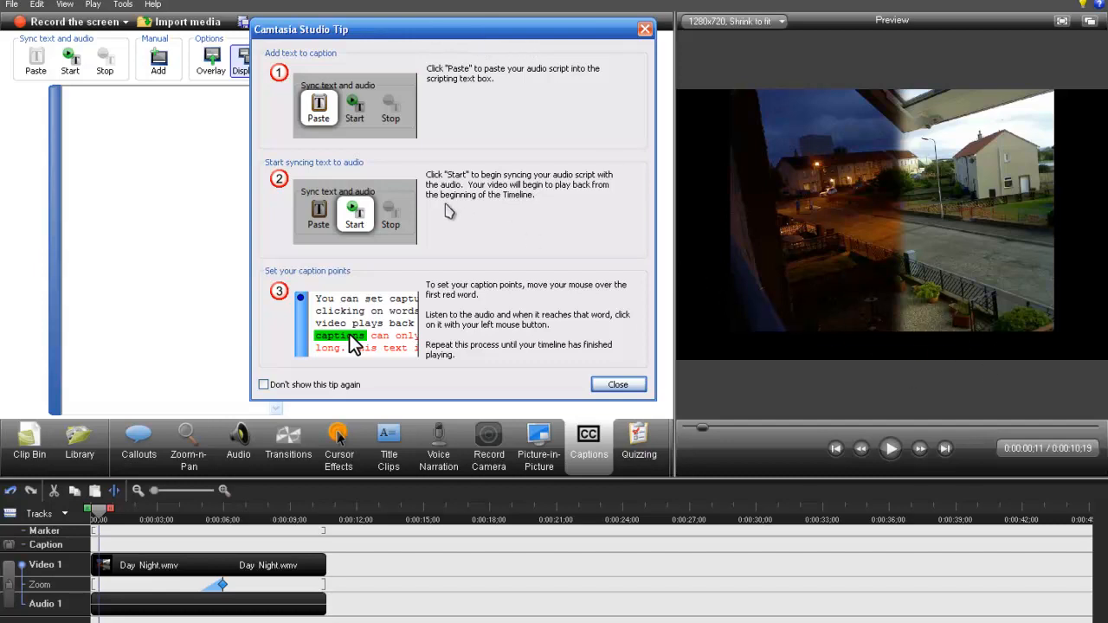
{"action": "left_click", "coordinate": [618, 385]}
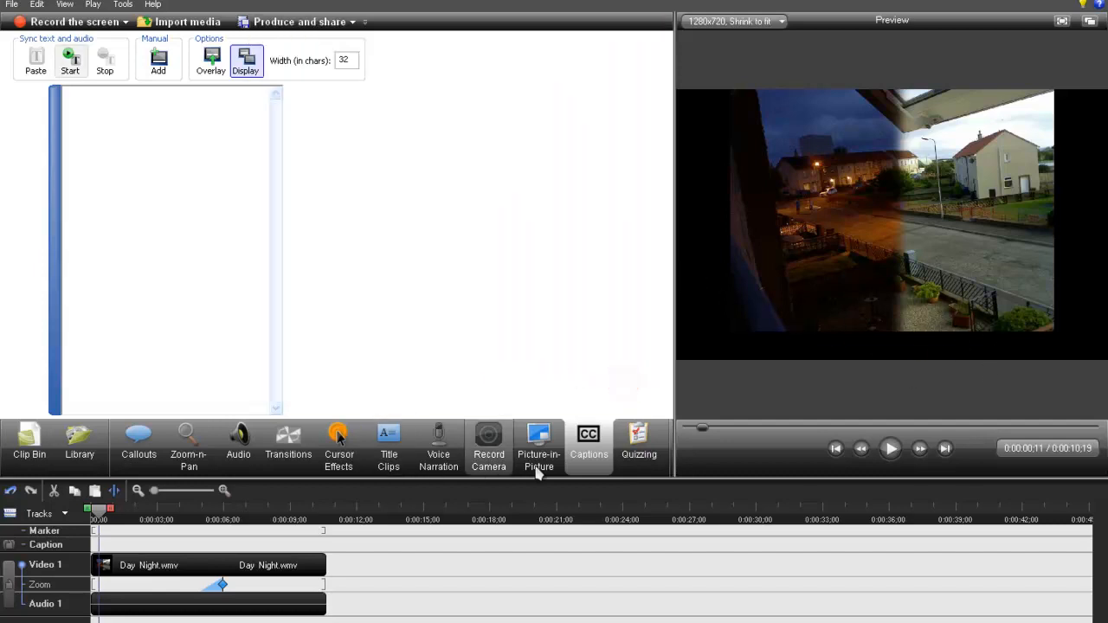
{"action": "left_click", "coordinate": [644, 461]}
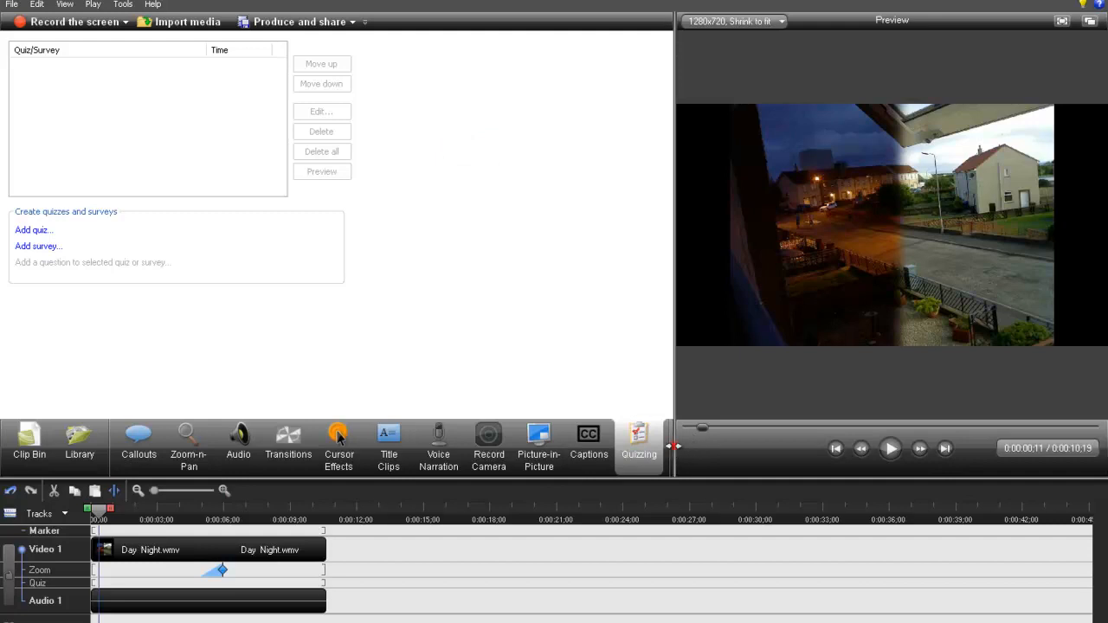
- Narrow the editing area back to less than half the window width to enlarge the video preview
{"action": "left_click_drag", "start_coordinate": [671, 445], "coordinate": [444, 450]}
{"action": "left_click", "coordinate": [389, 265]}
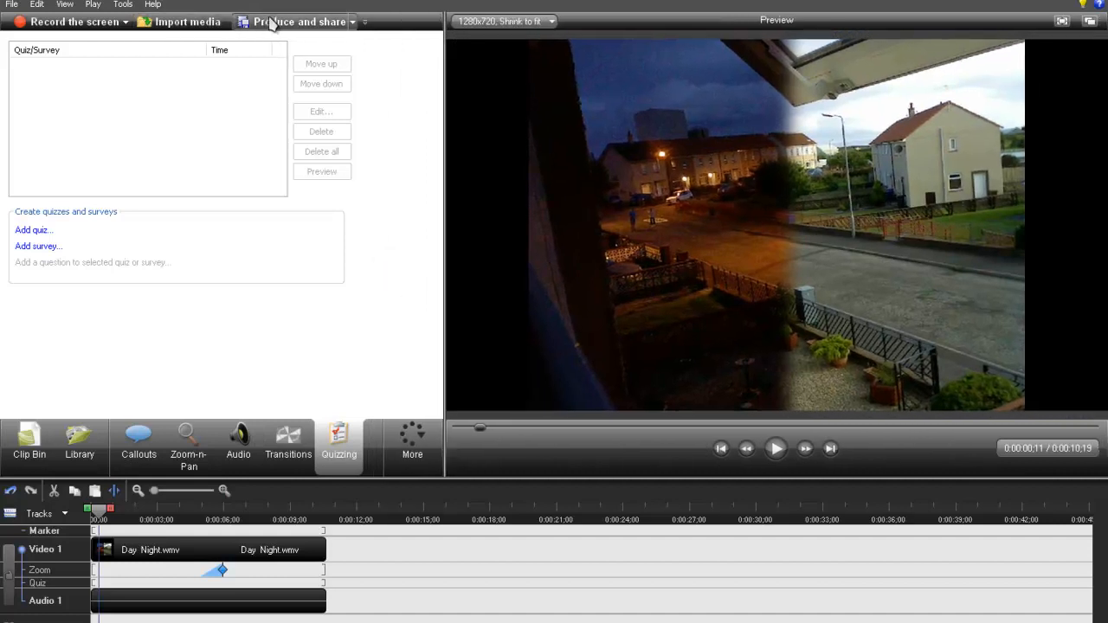
- Start producing the video with the Custom production settings preset and continue to the file format choices
{"action": "left_click", "coordinate": [354, 23]}
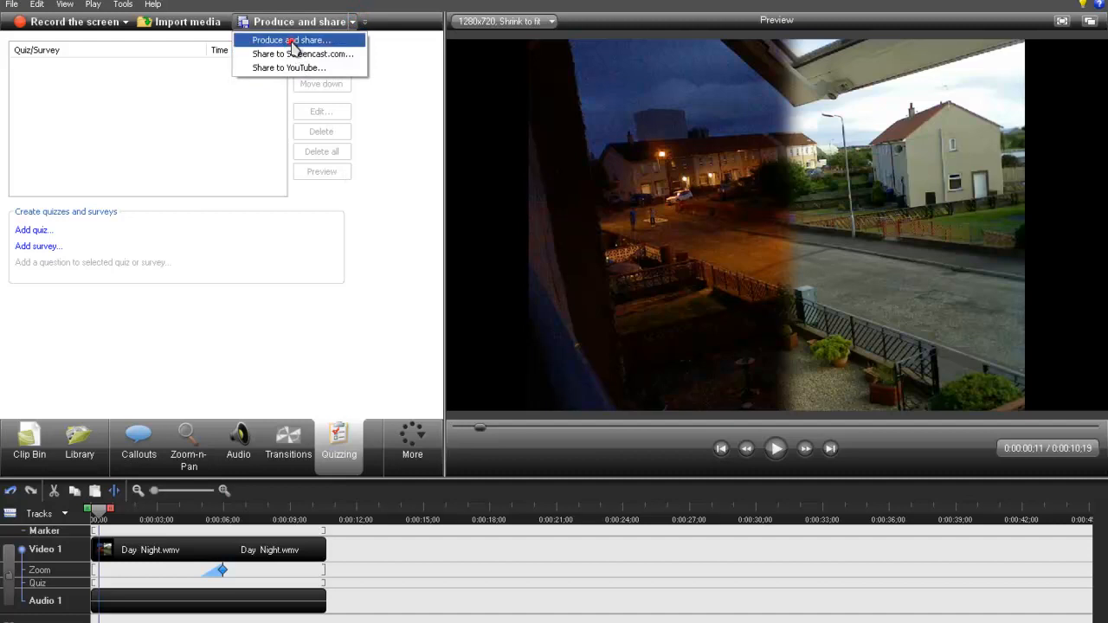
{"action": "left_click", "coordinate": [293, 40]}
{"action": "left_click", "coordinate": [577, 156]}
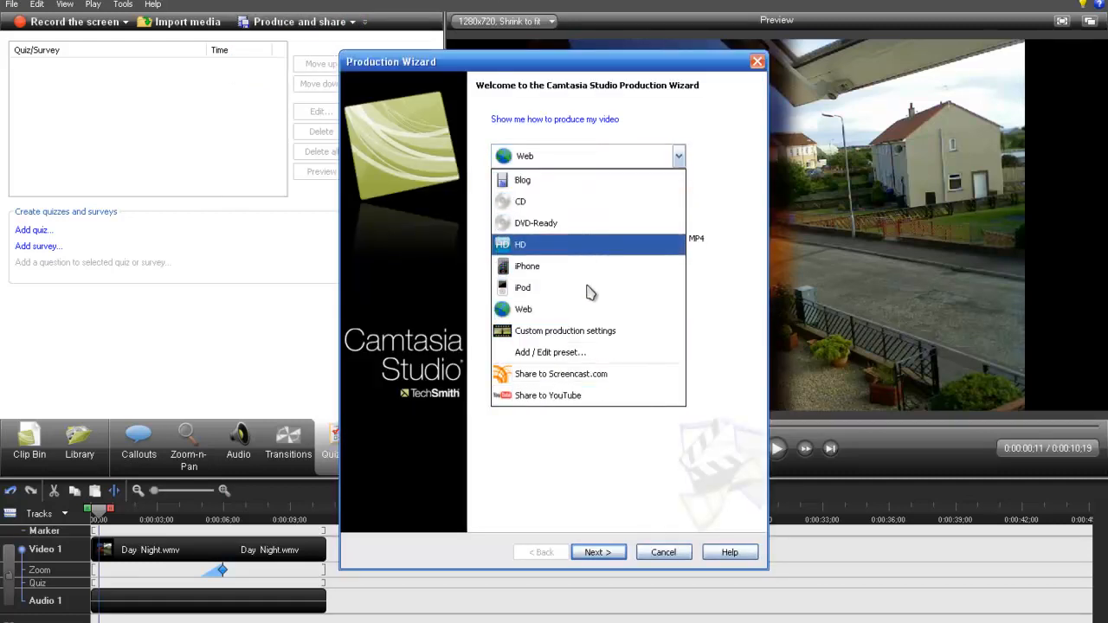
{"action": "left_click", "coordinate": [550, 330]}
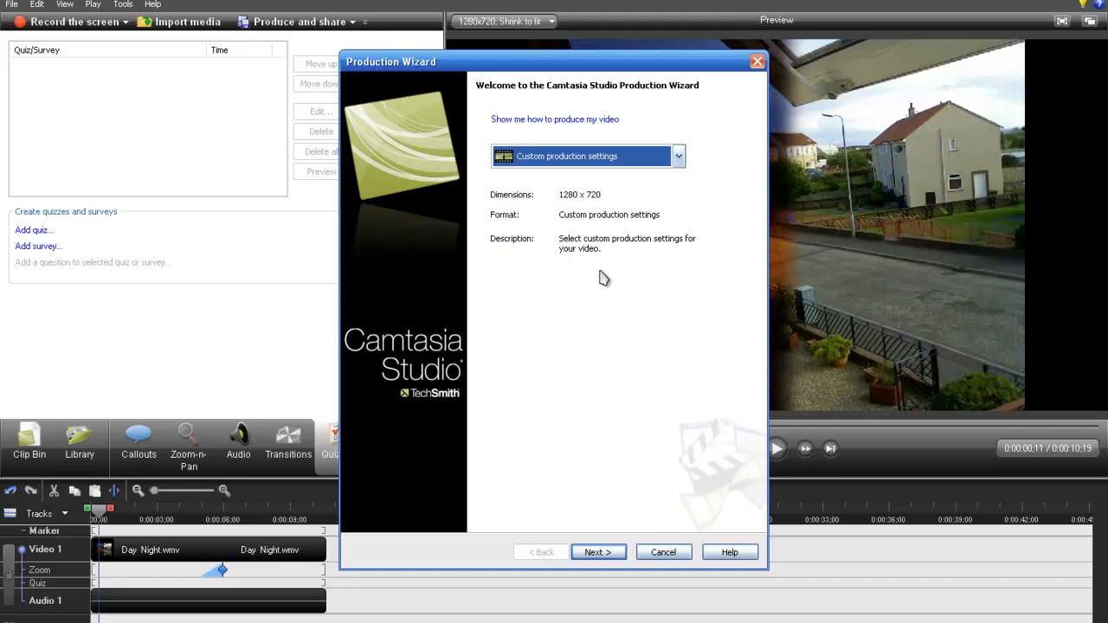
{"action": "left_click", "coordinate": [617, 558]}
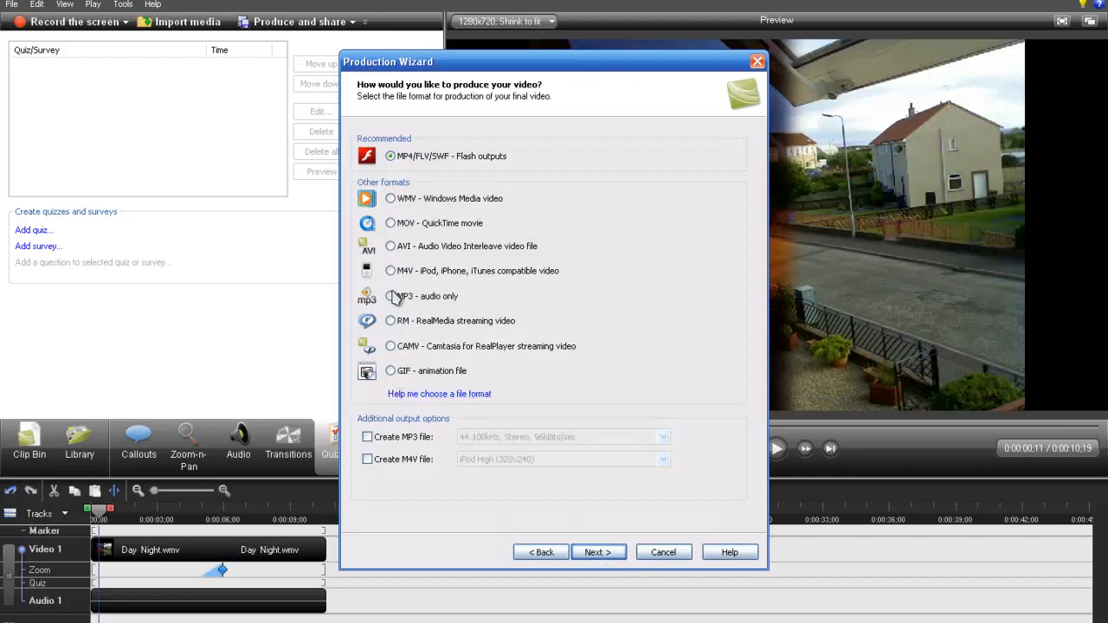
- Try the WMV output format, switch back to MP4/FLV/SWF - Flash outputs, and cancel the Production Wizard
{"action": "left_click", "coordinate": [389, 199]}
{"action": "left_click", "coordinate": [391, 158]}
{"action": "left_click", "coordinate": [666, 555]}
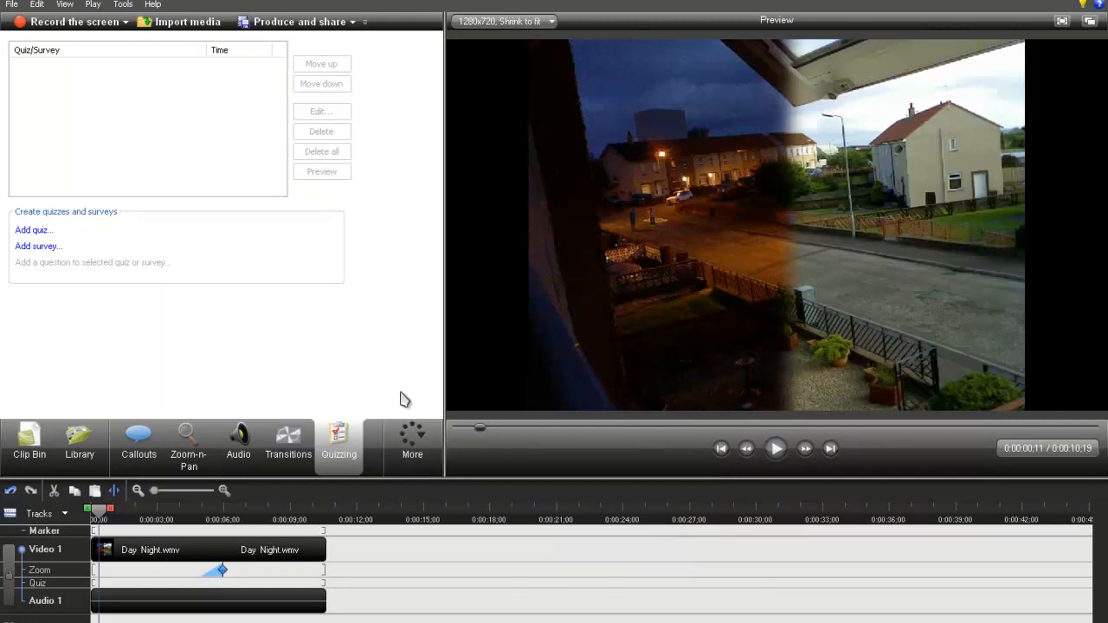
{"action": "left_click", "coordinate": [947, 448]}
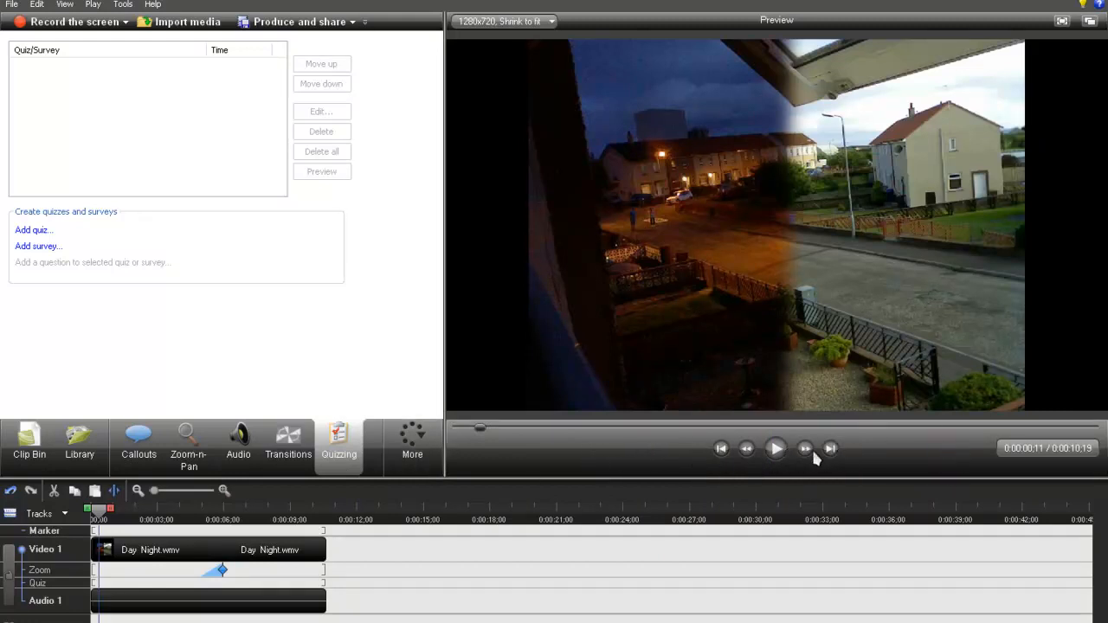